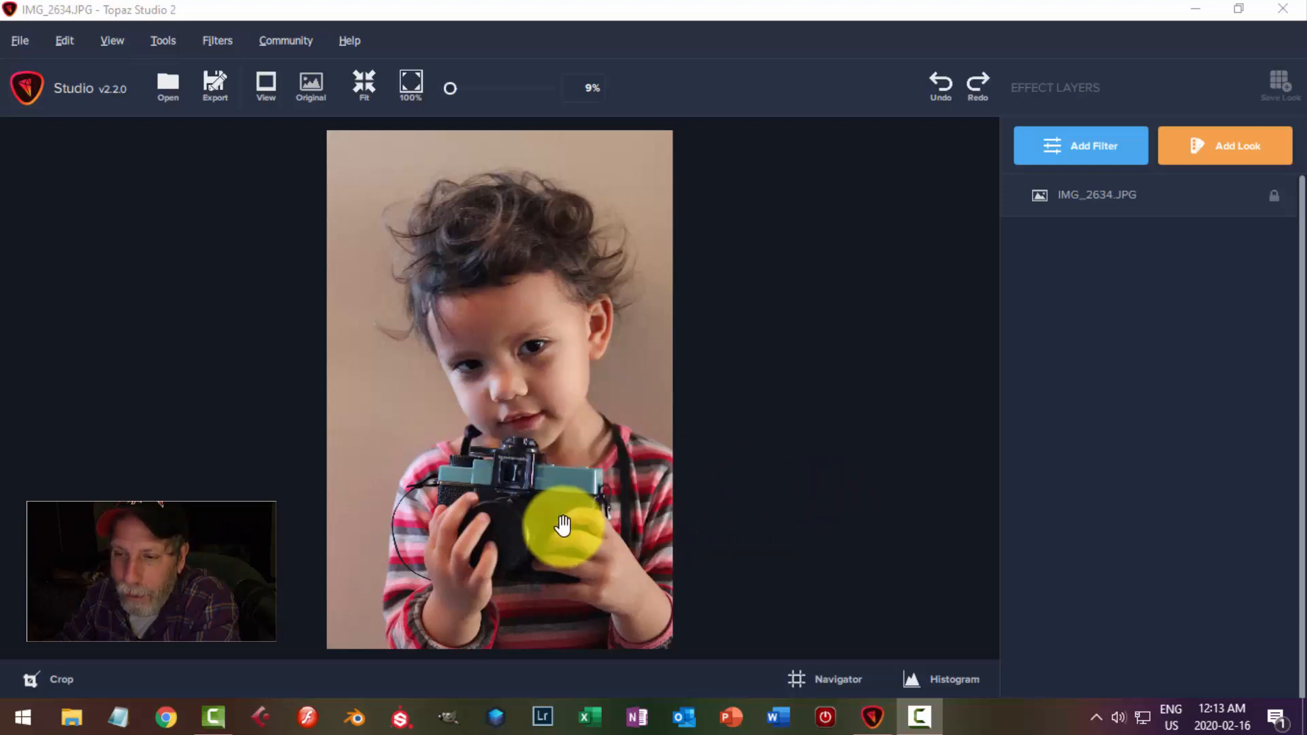
- Examine the portrait of the child with the camera, both close up and as a whole
scroll(542, 515, "up", 5)
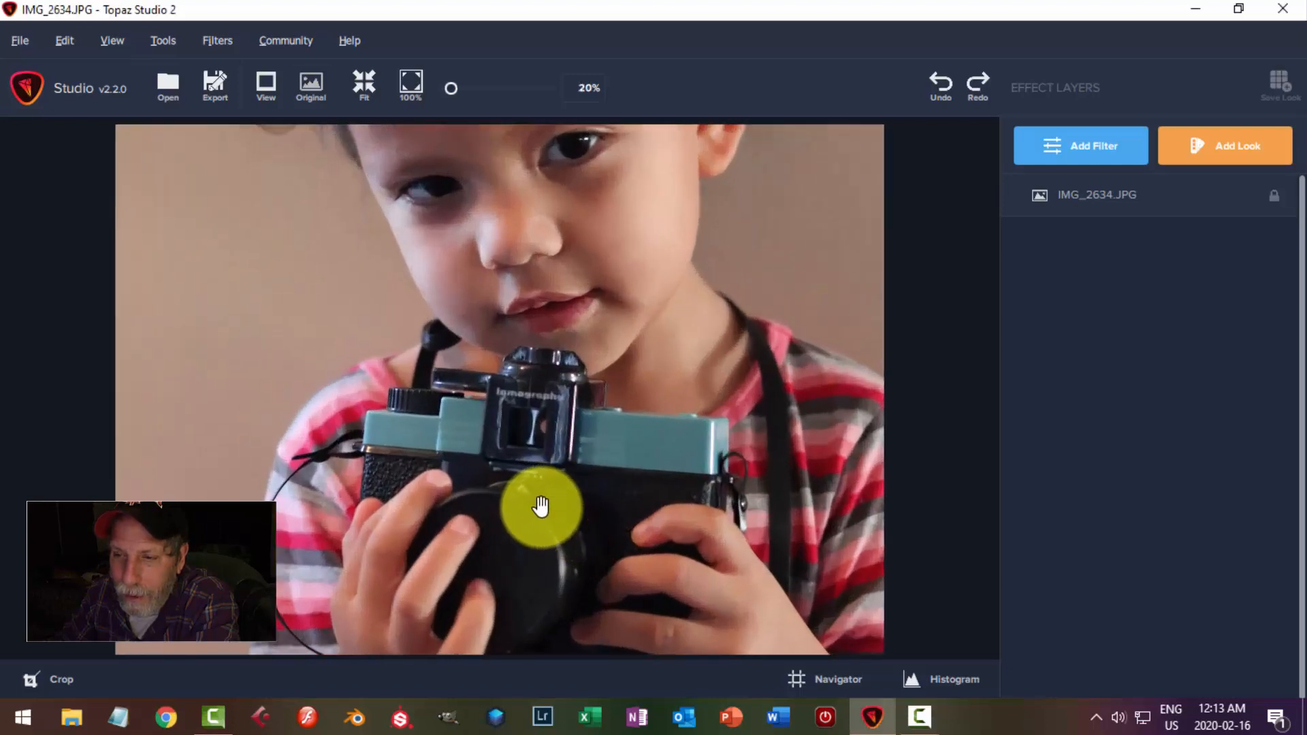
scroll(542, 503, "down", 3)
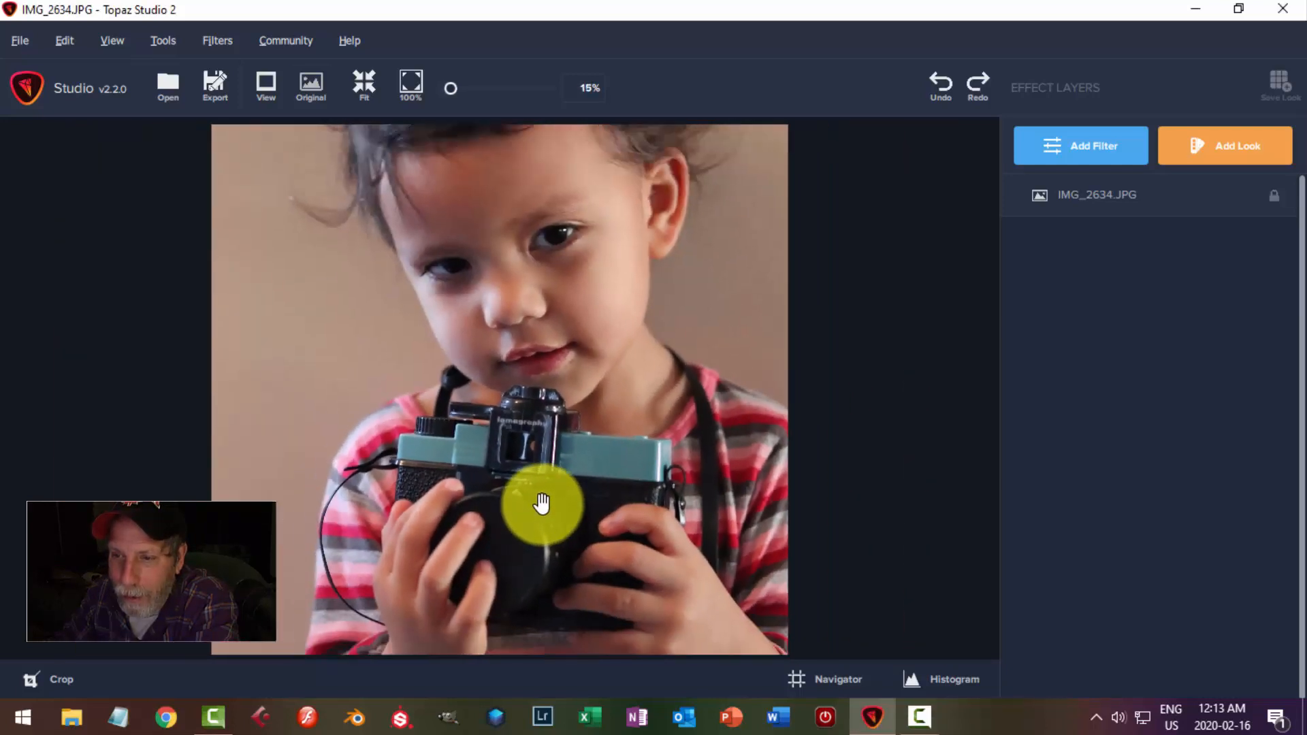
scroll(594, 511, "up", 2)
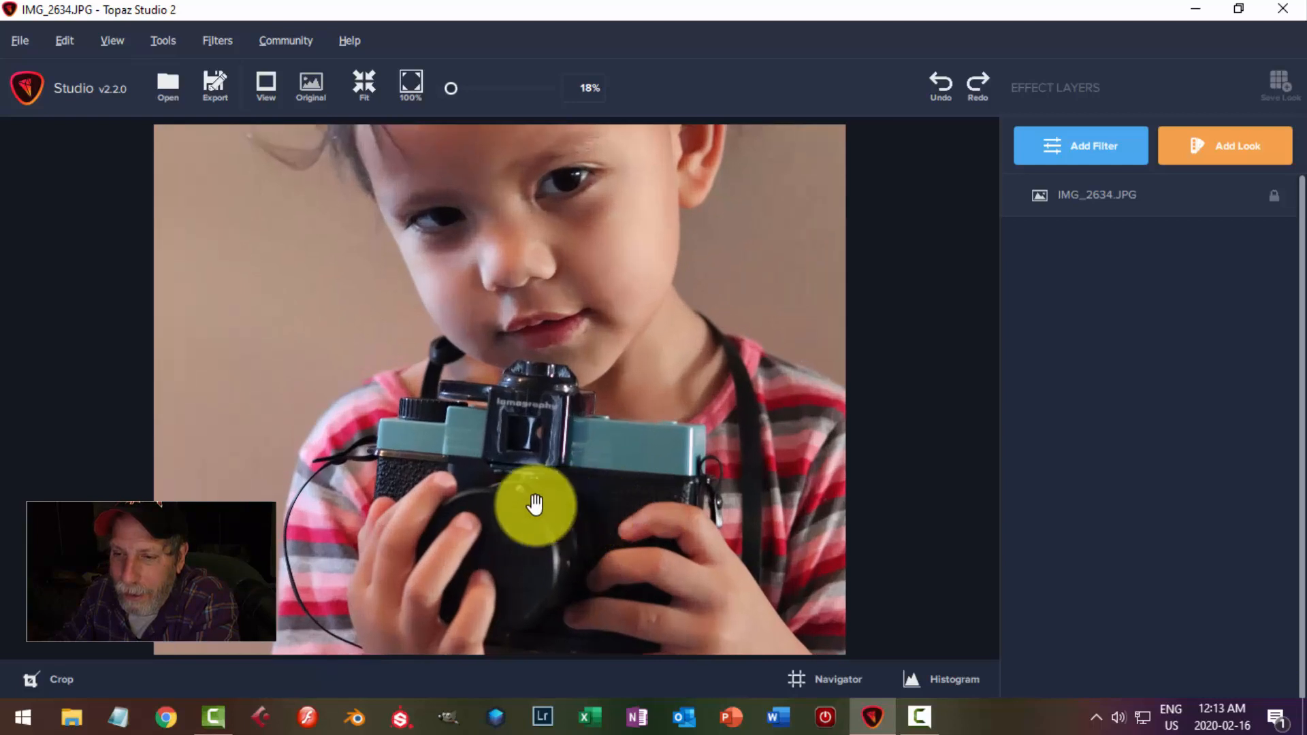
scroll(626, 496, "down", 1)
scroll(688, 508, "down", 1)
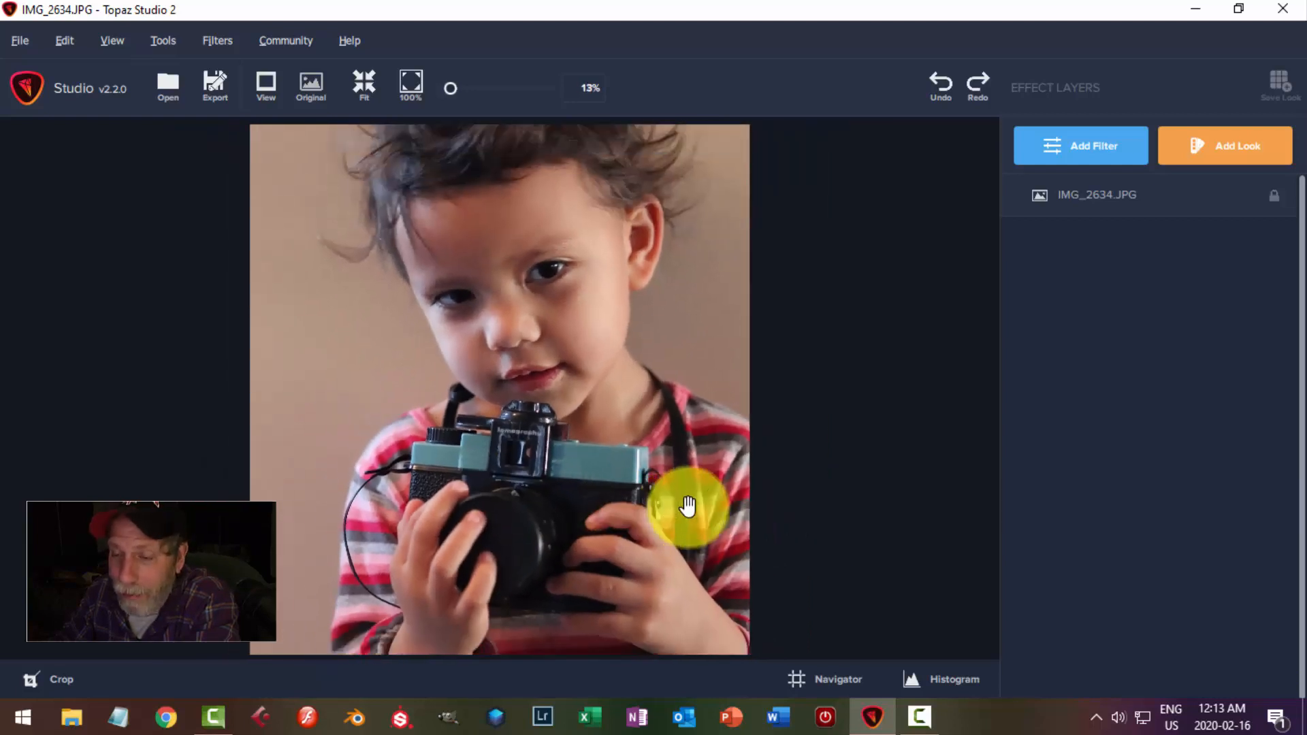
scroll(684, 508, "down", 1)
scroll(691, 483, "down", 1)
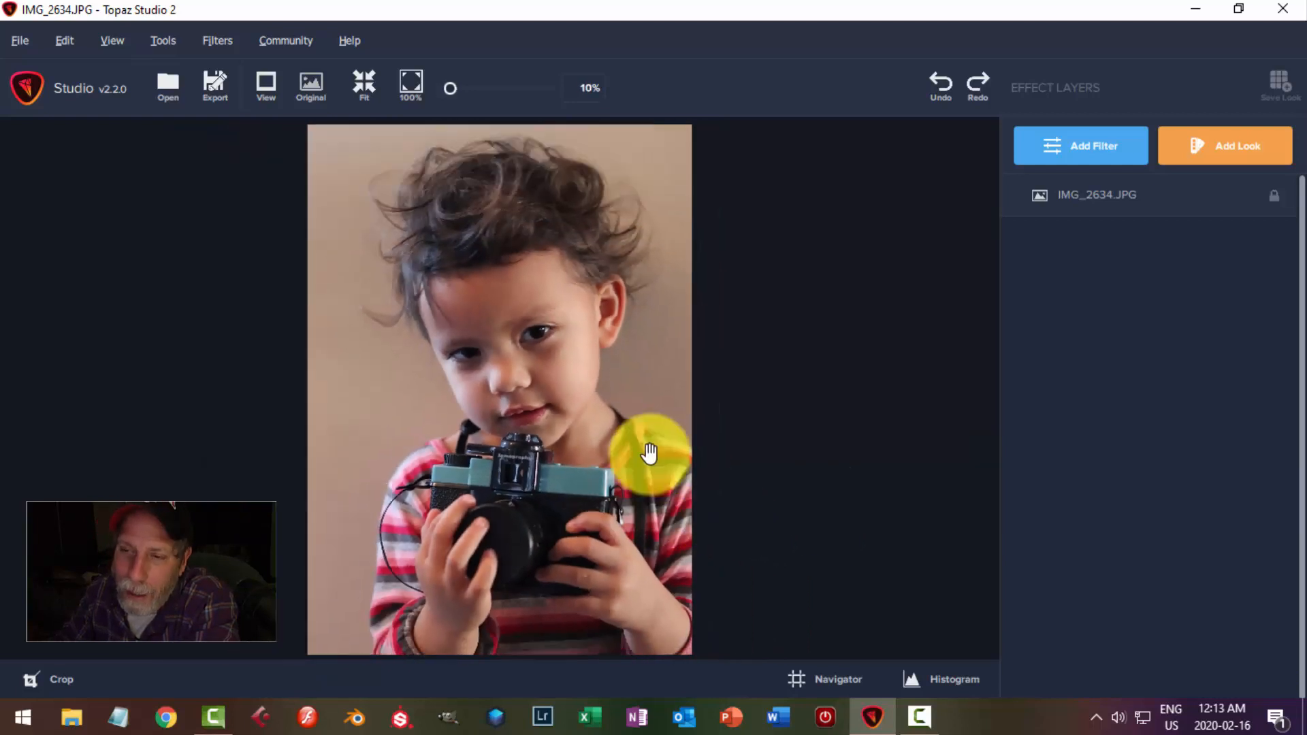
scroll(640, 463, "up", 2)
scroll(619, 420, "down", 2)
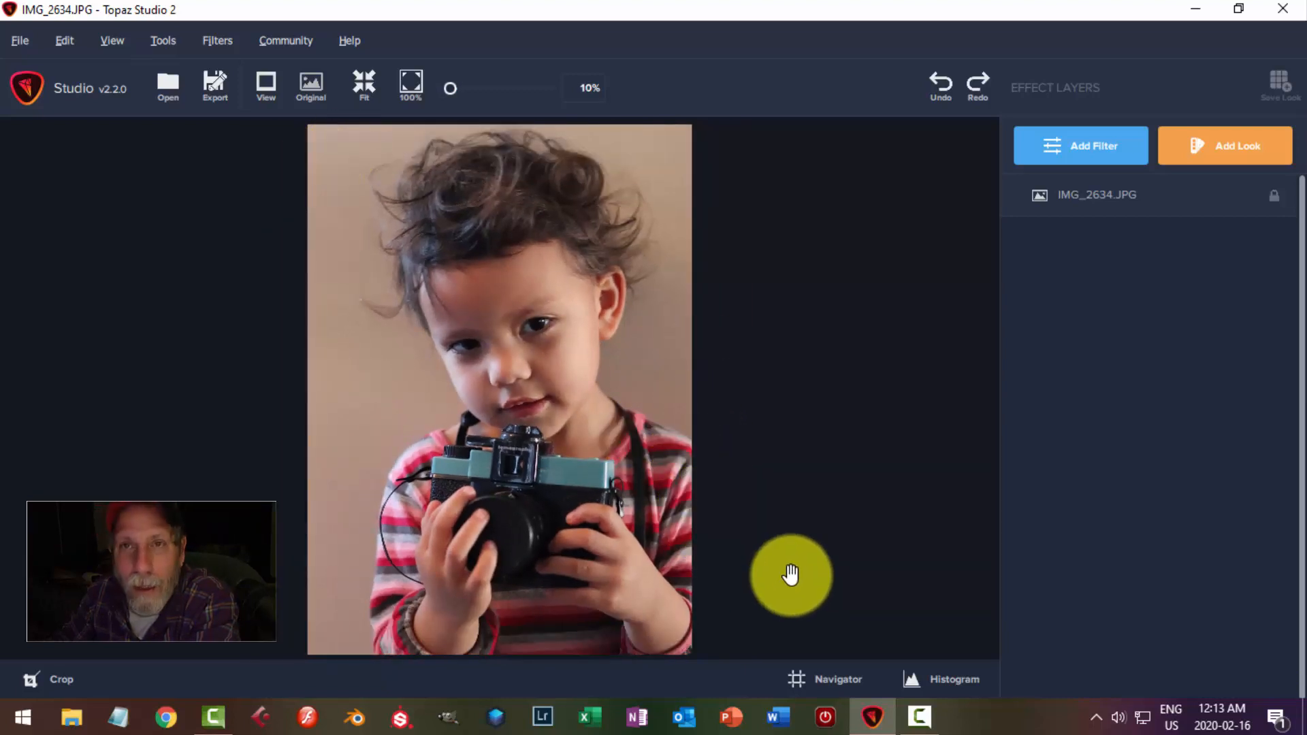
scroll(807, 483, "down", 1)
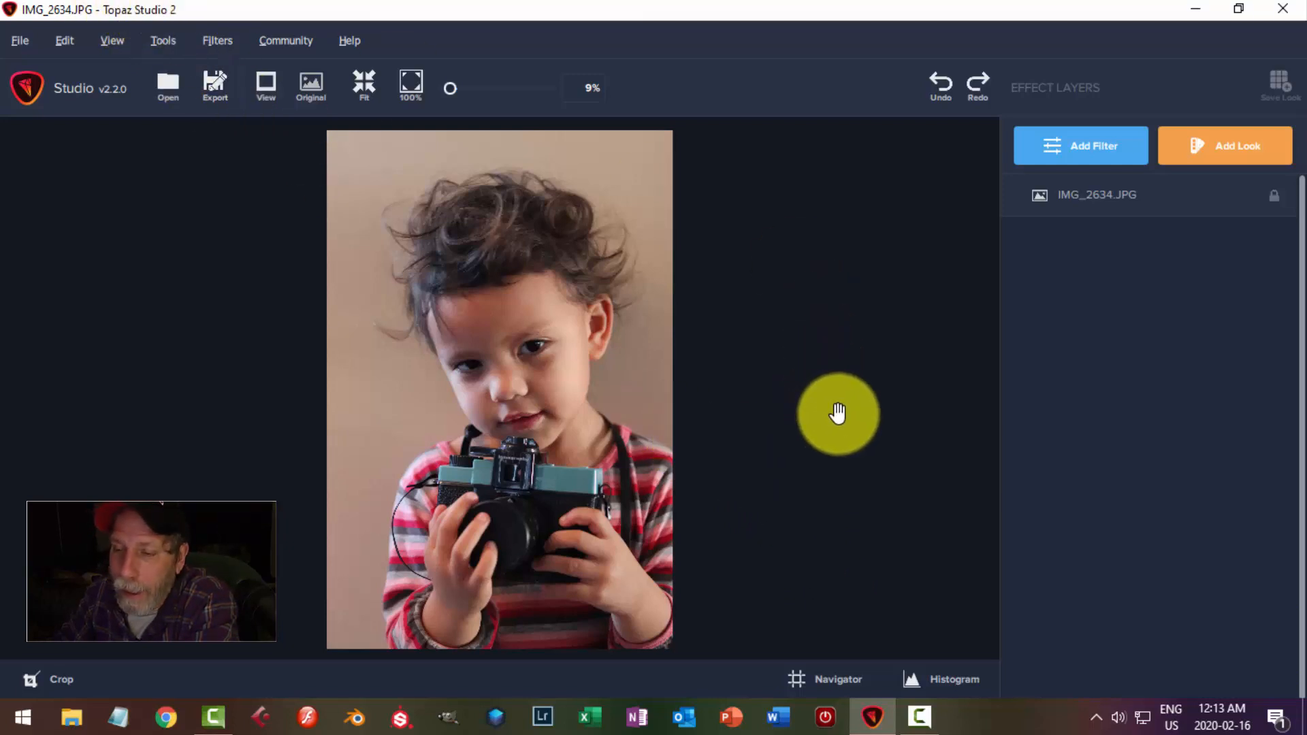
scroll(838, 413, "up", 1)
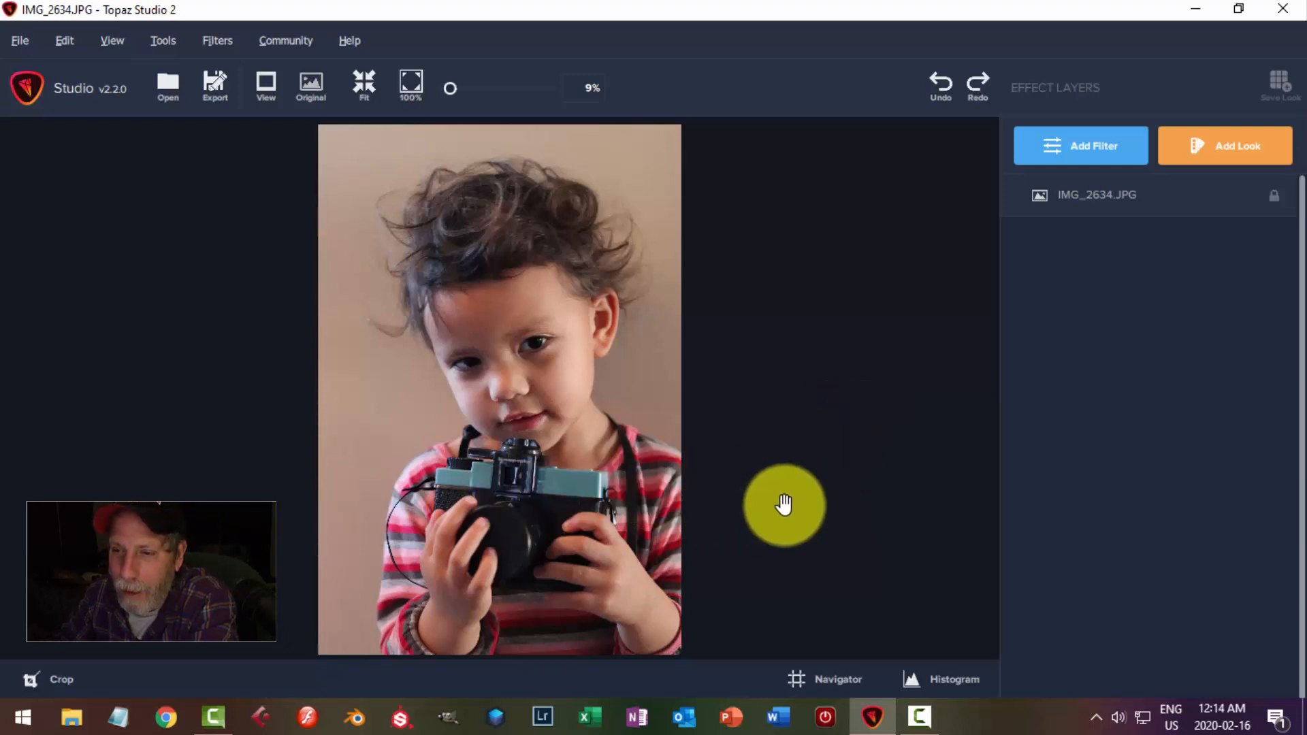
scroll(794, 502, "up", 1)
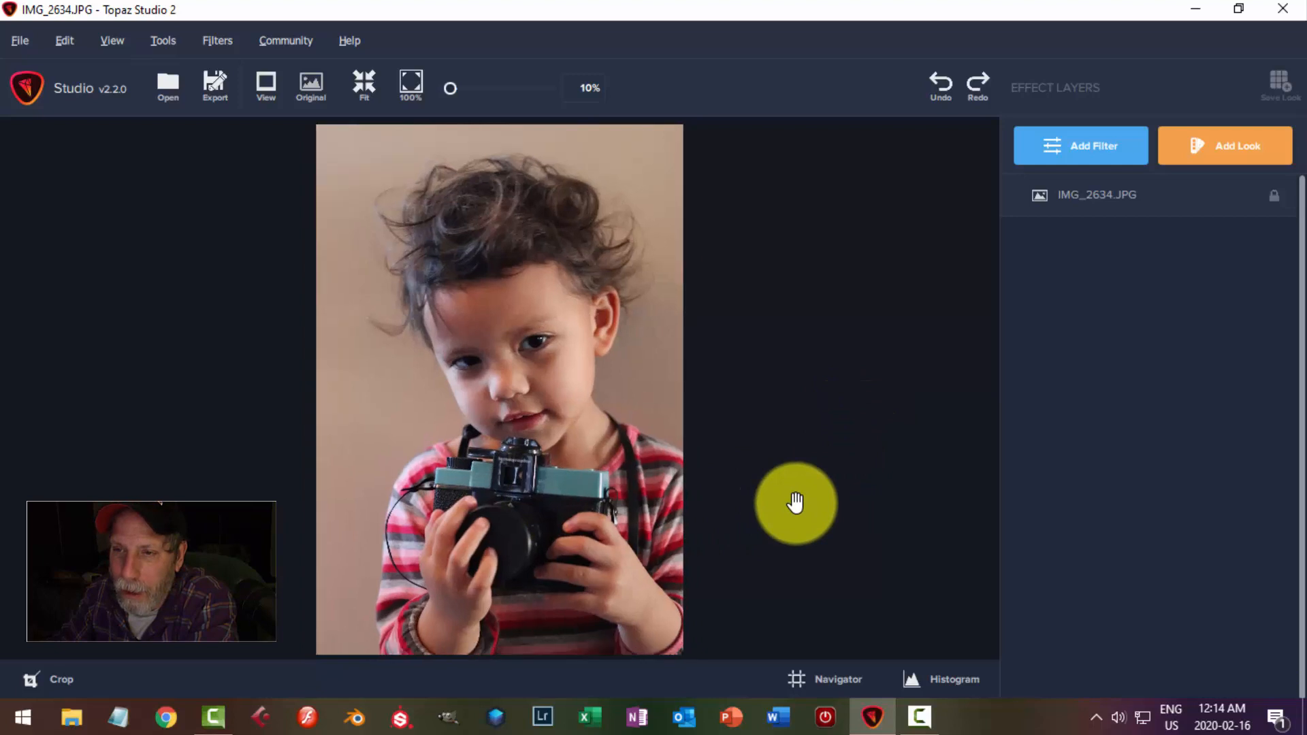
scroll(796, 503, "up", 1)
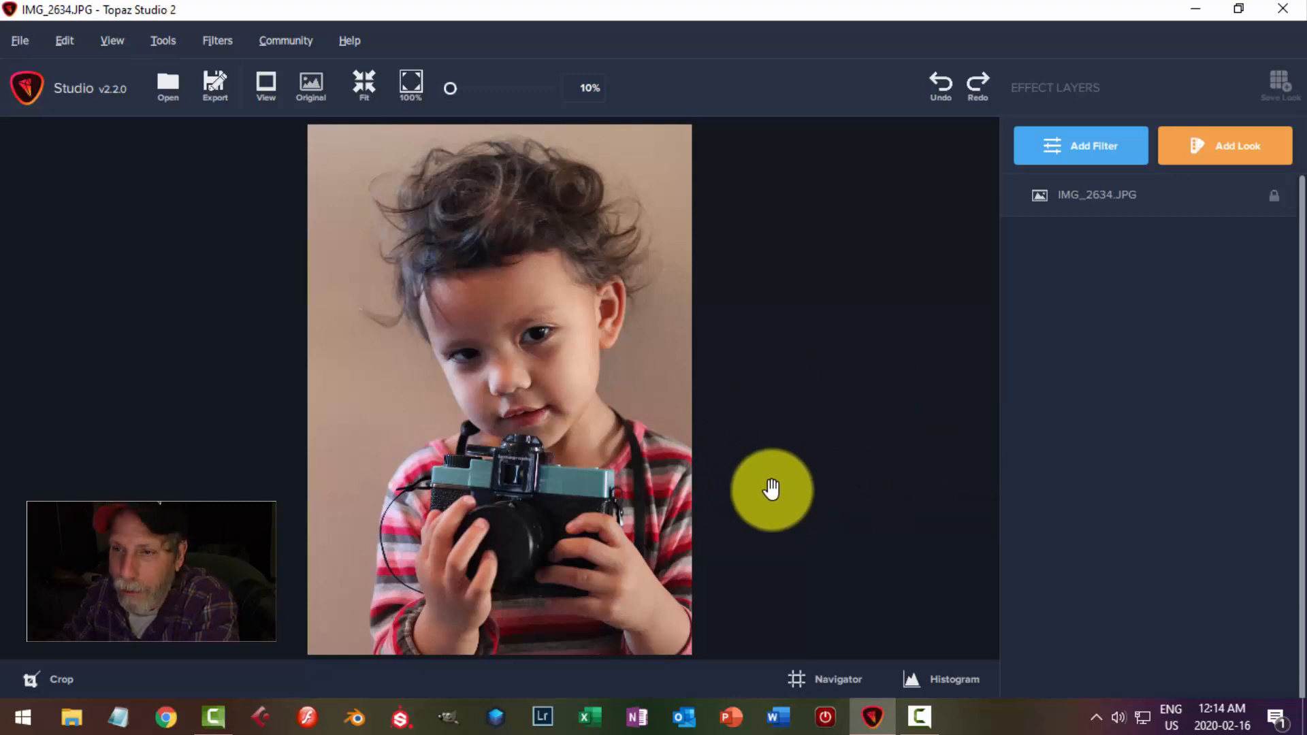
- Add an AI Clear filter to the portrait with its default settings and check the effect on the face
left_click(1086, 151)
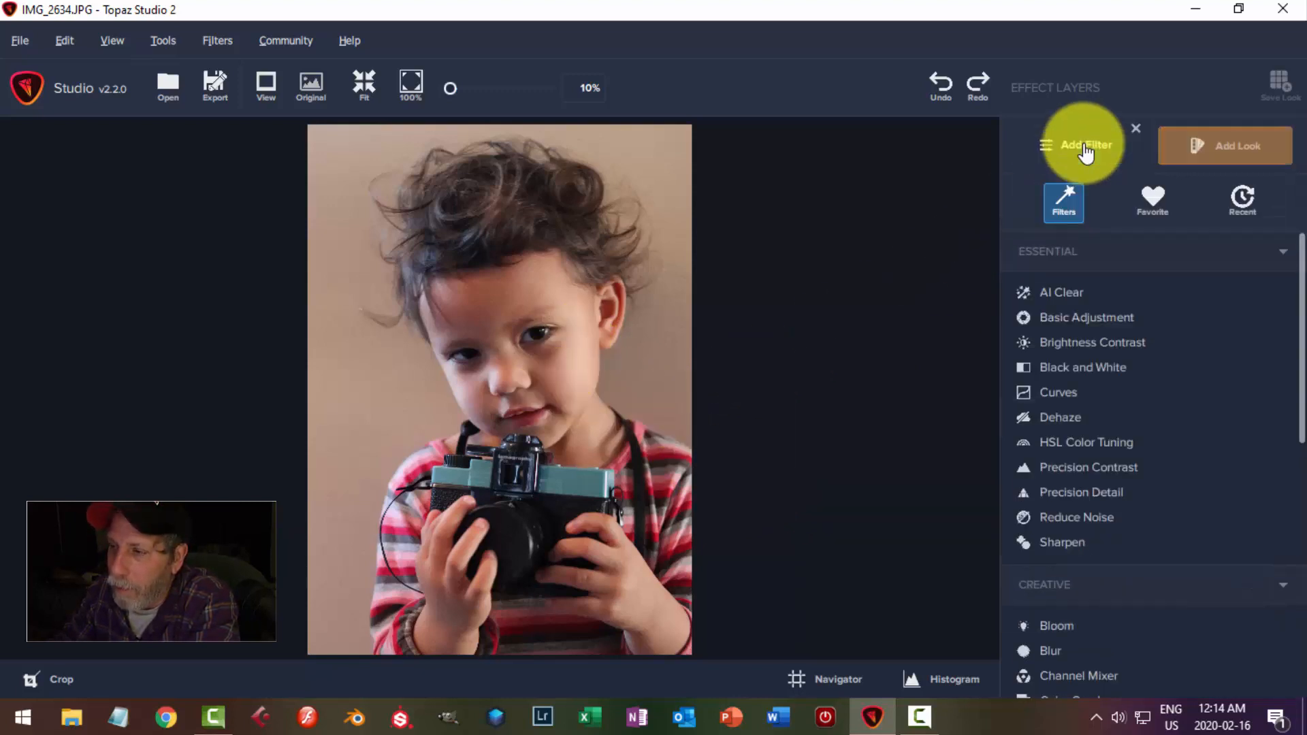
left_click(1062, 294)
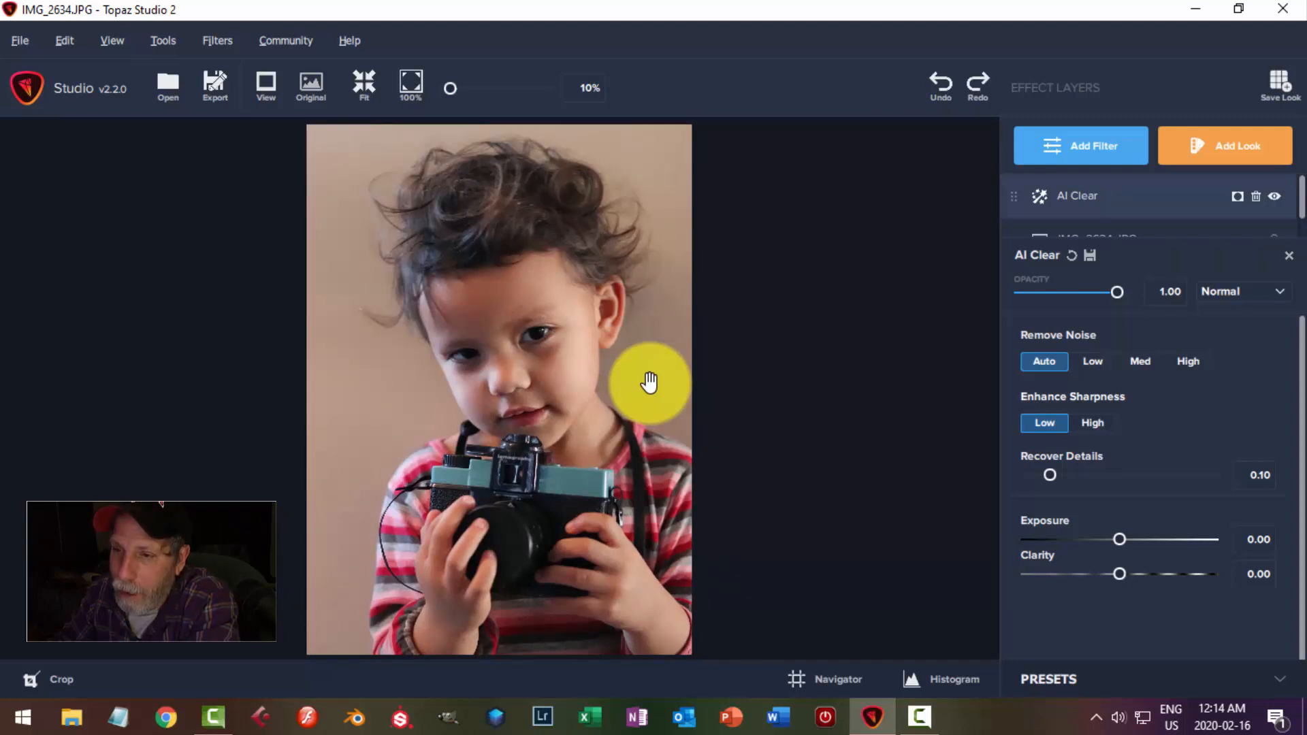
scroll(649, 382, "up", 1)
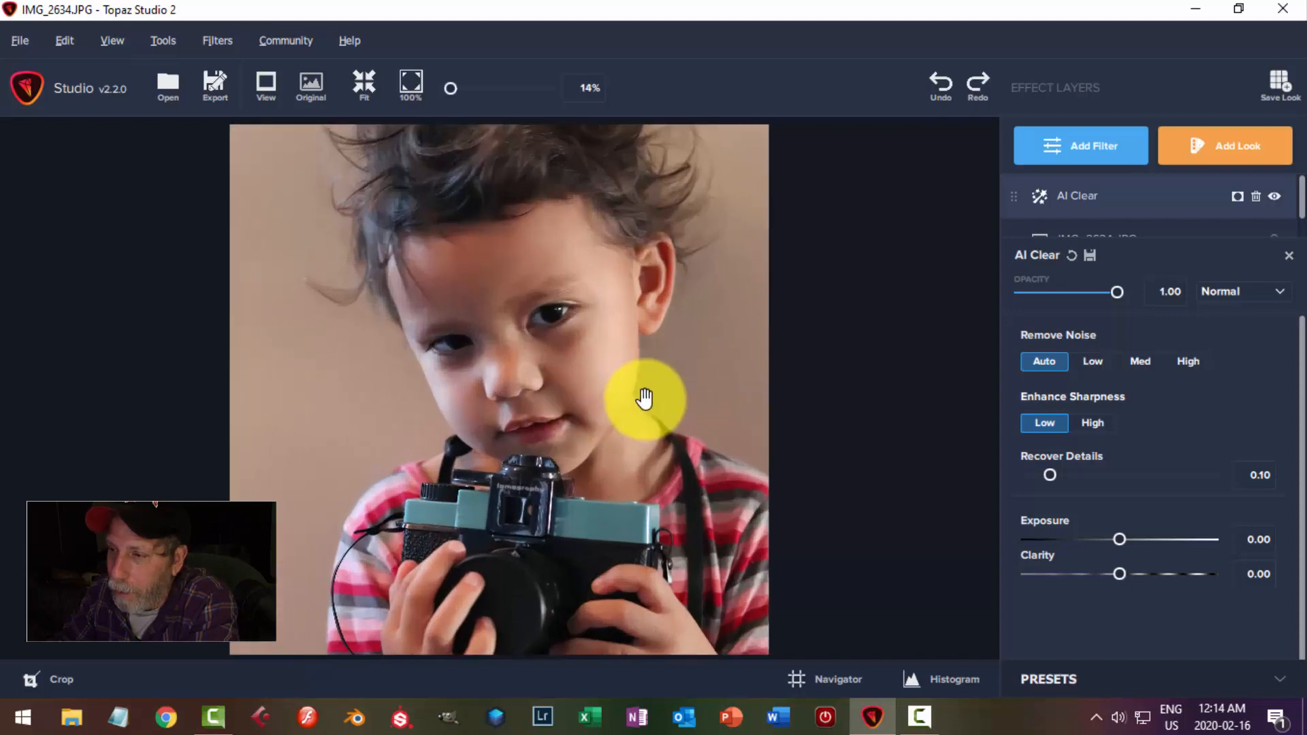
scroll(644, 397, "down", 1)
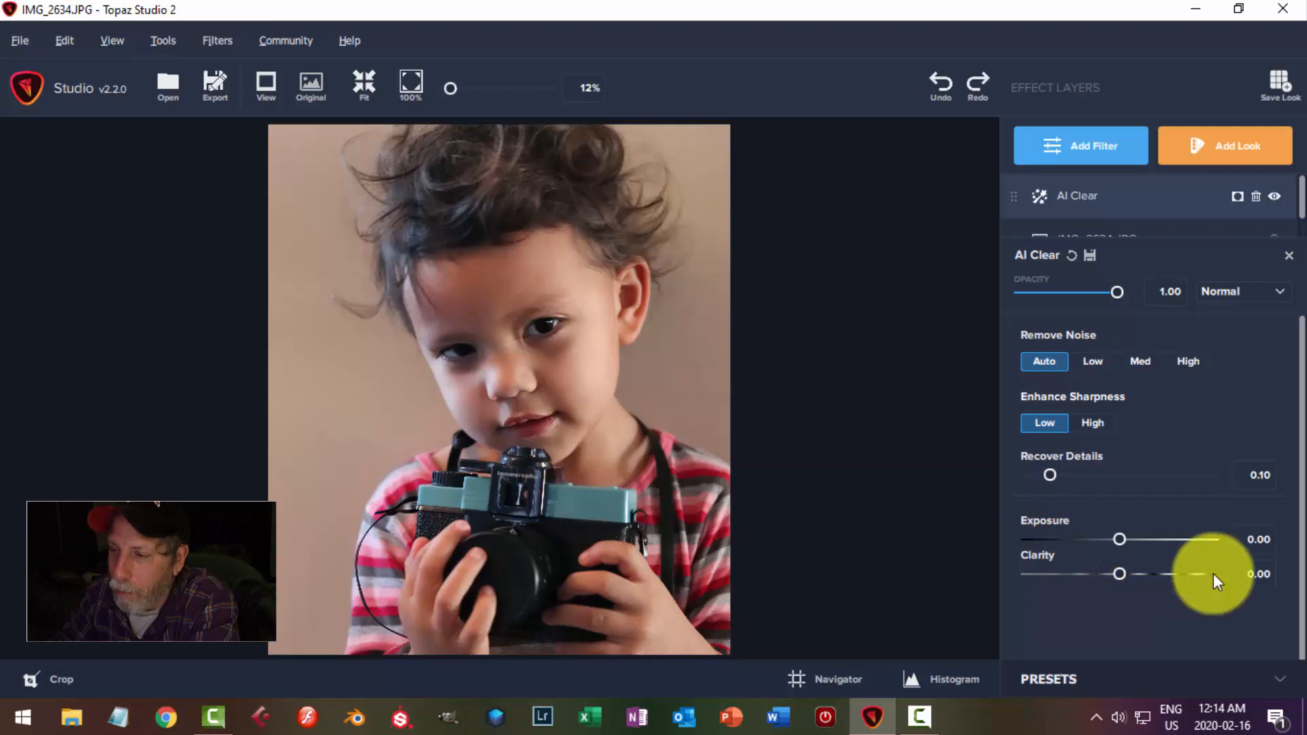
- Add a Basic Adjustment filter with clarity 0.21, shadow -0.19 and highlight 0.14
left_click(1099, 149)
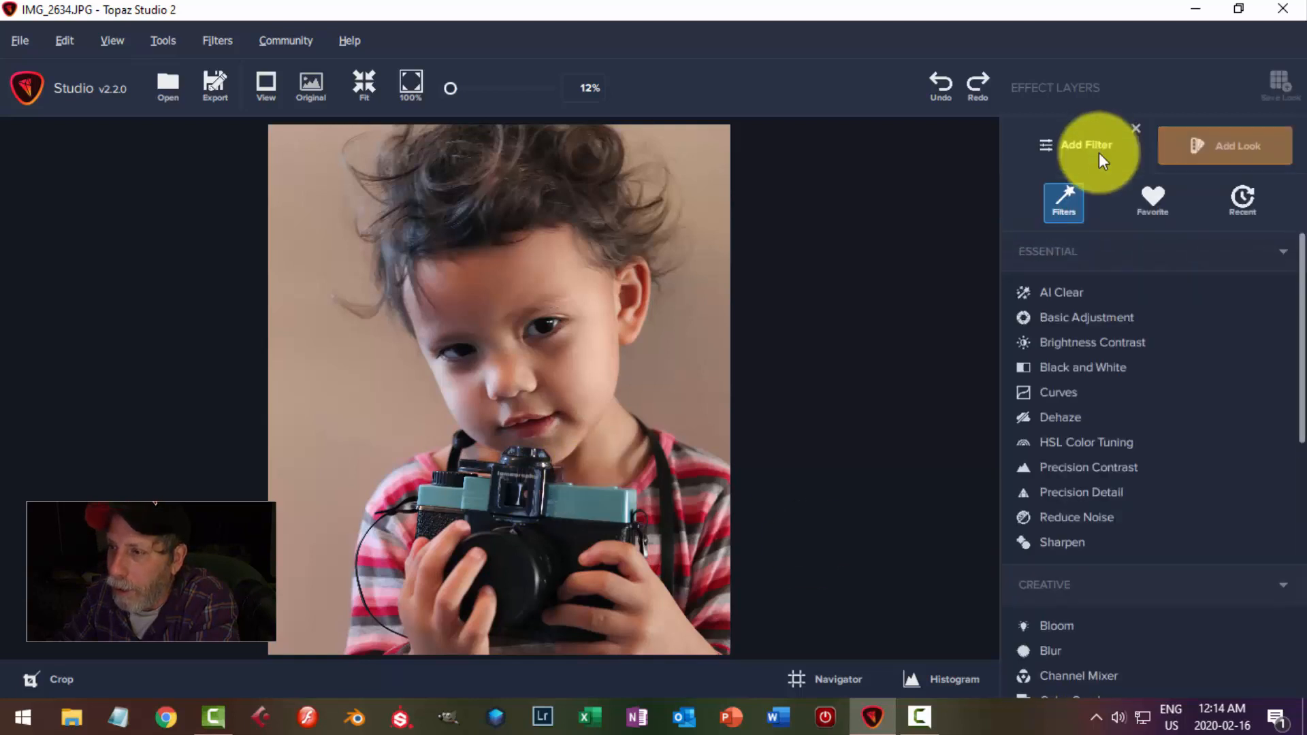
left_click(1093, 324)
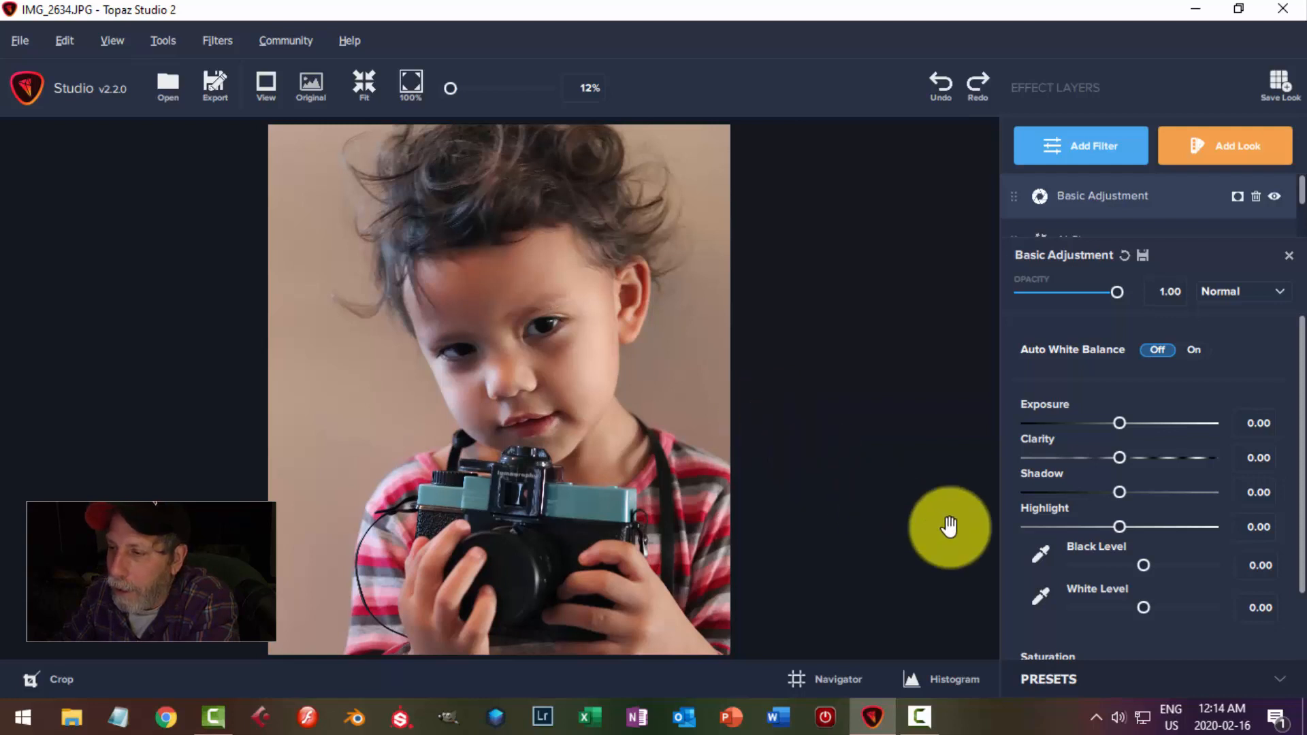
scroll(855, 490, "up", 1)
left_click_drag(1124, 457, 1130, 456)
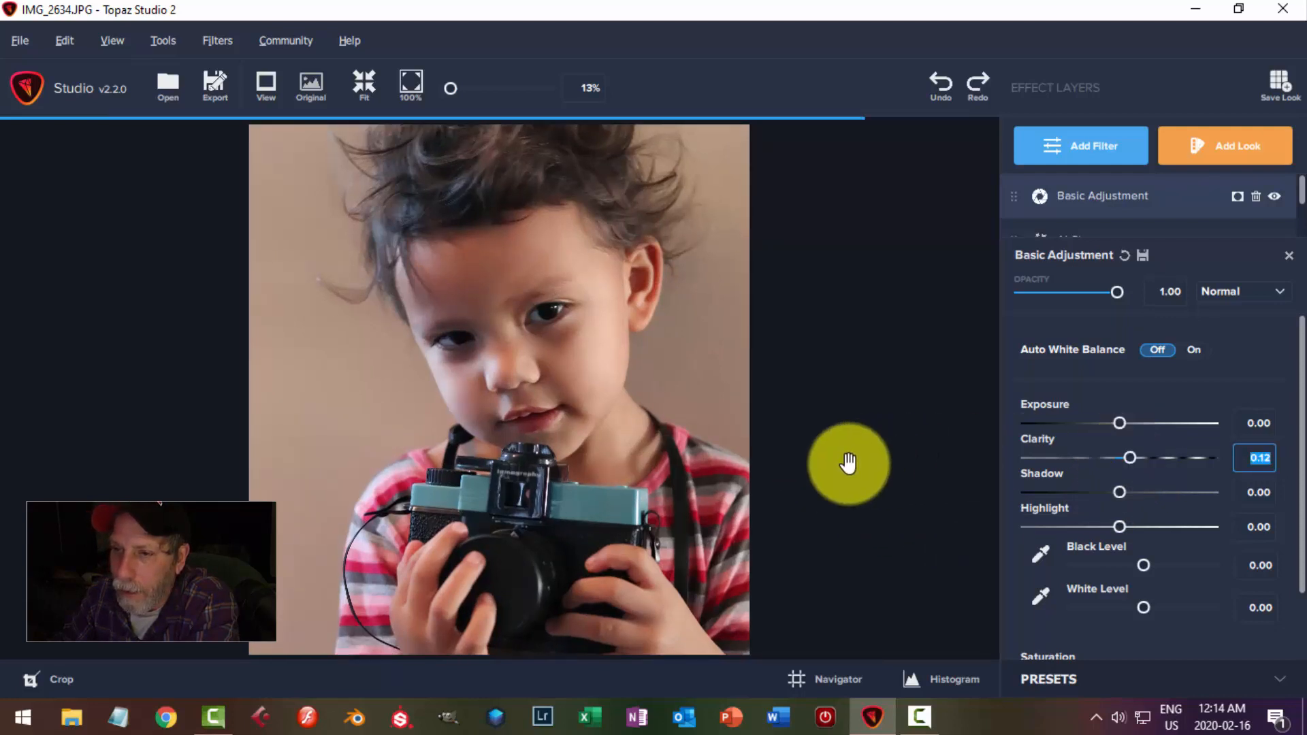
left_click(1136, 459)
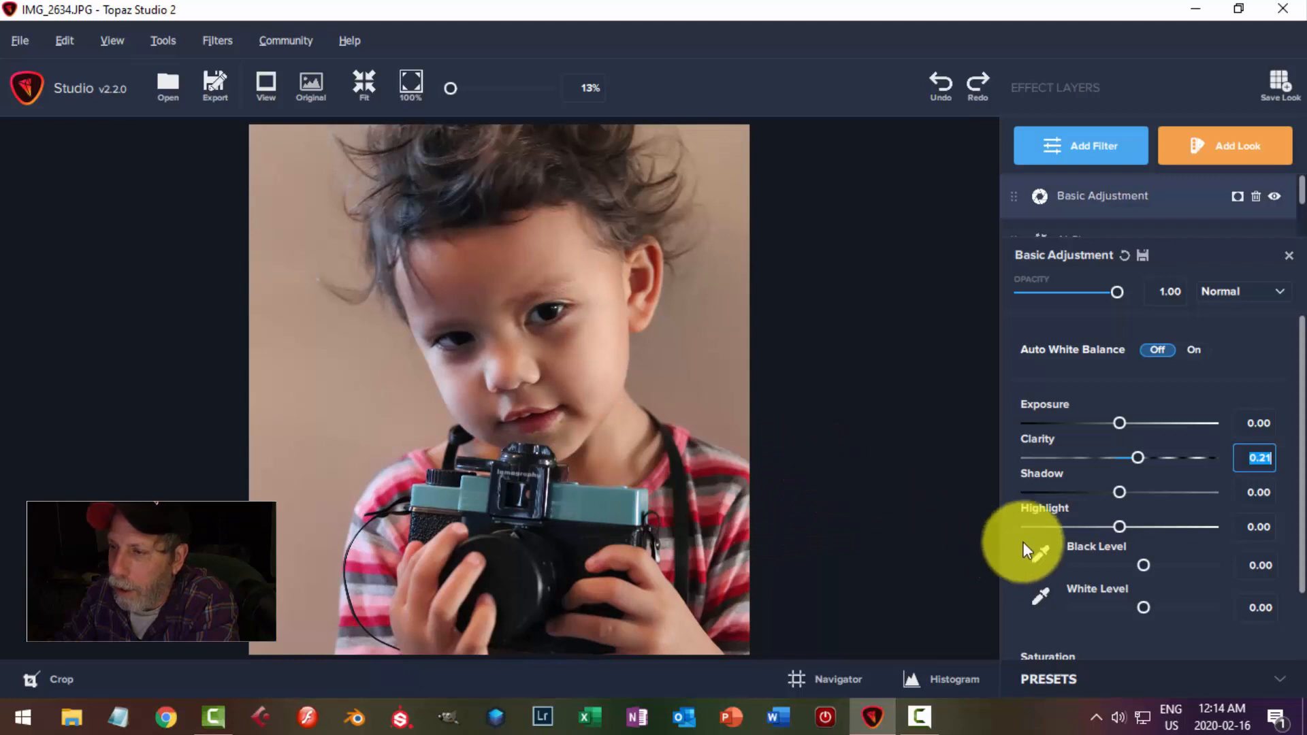
left_click_drag(1113, 492, 1108, 492)
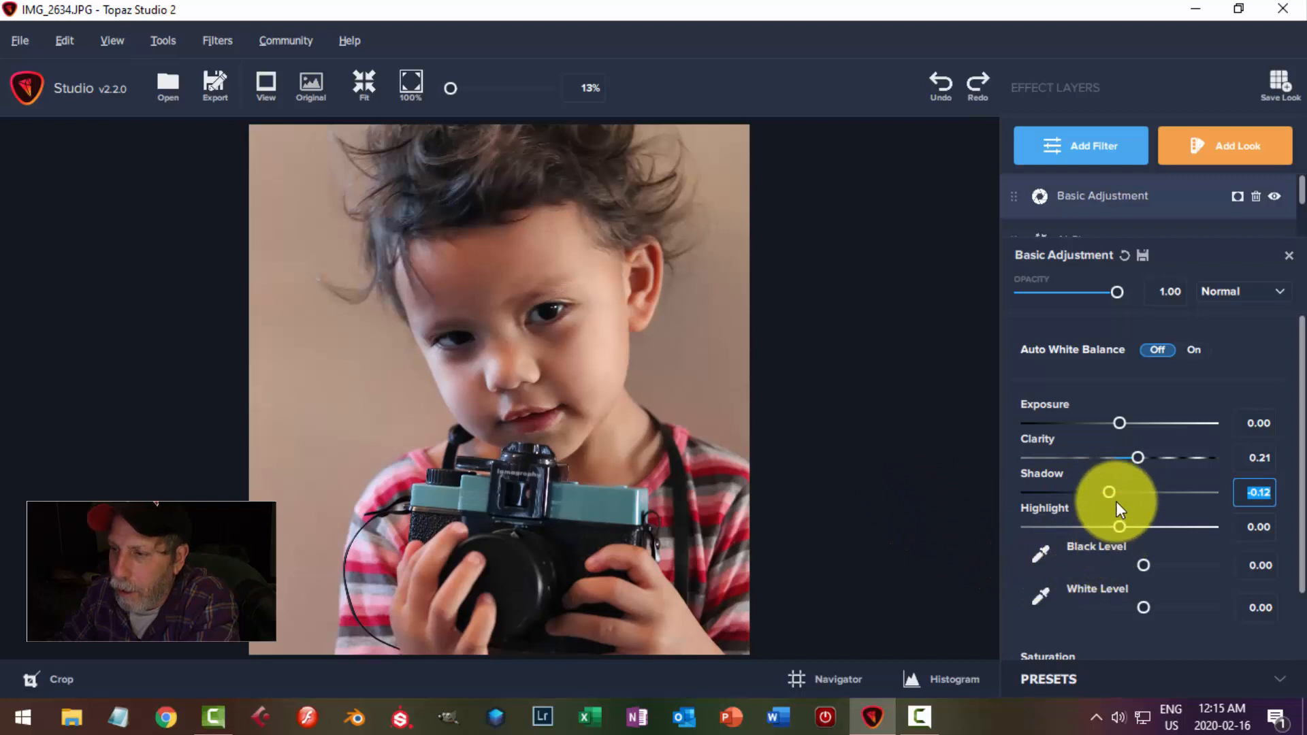
left_click_drag(1105, 492, 1132, 526)
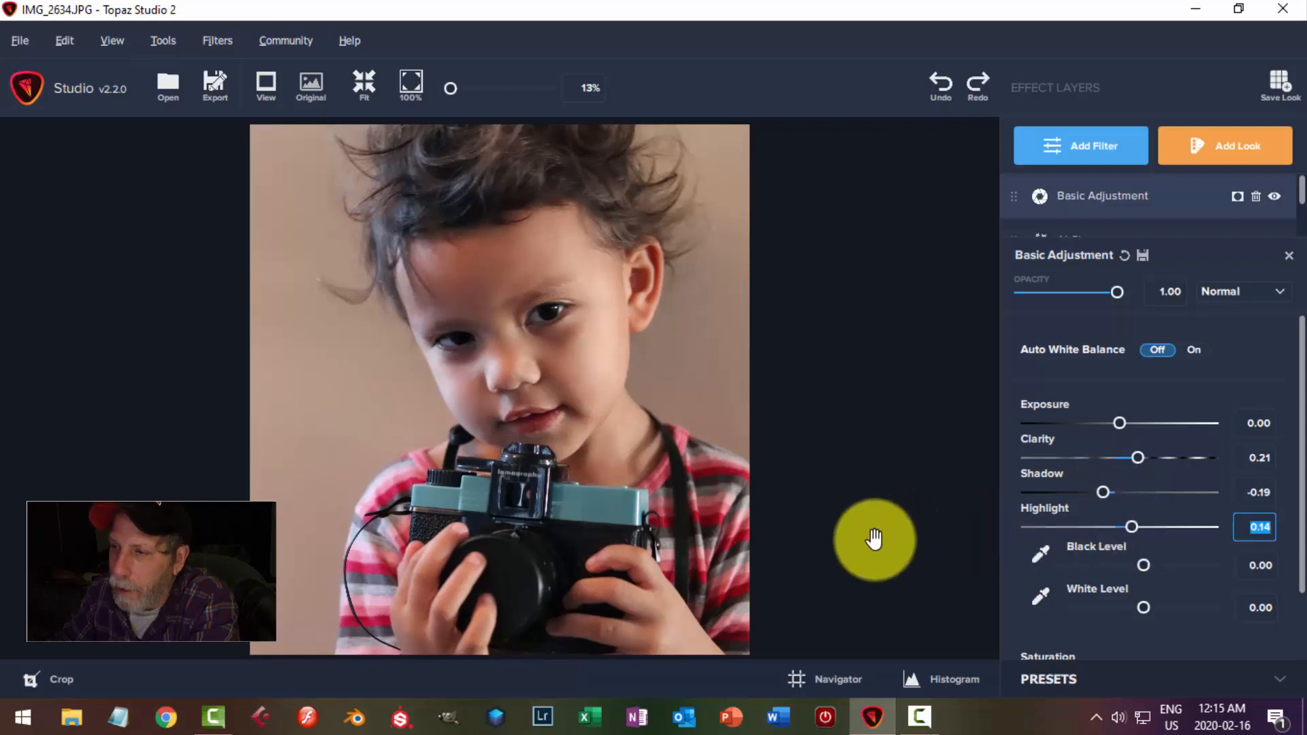
scroll(862, 514, "down", 1)
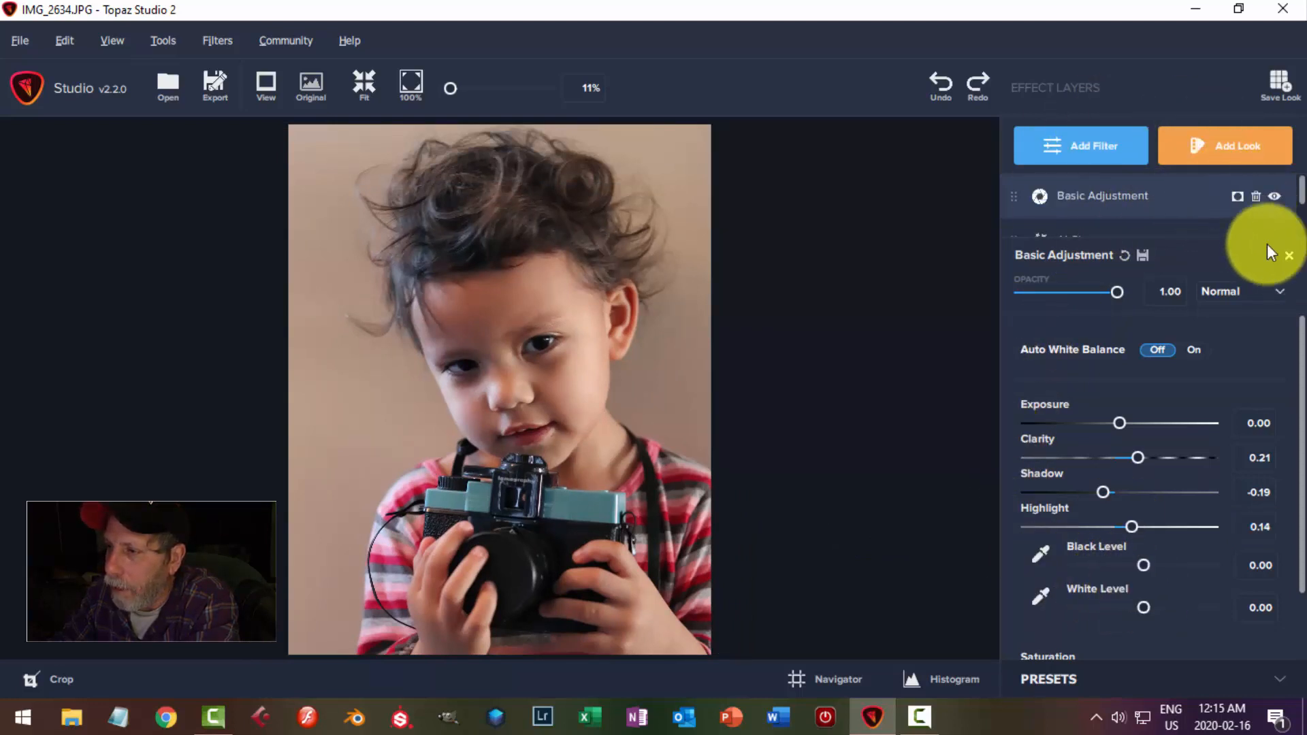
left_click(1288, 255)
- Add a Curves filter and shape a gentle S-curve, raising the highlights, lowering the shadows and slightly darkening the midtones
left_click(1063, 141)
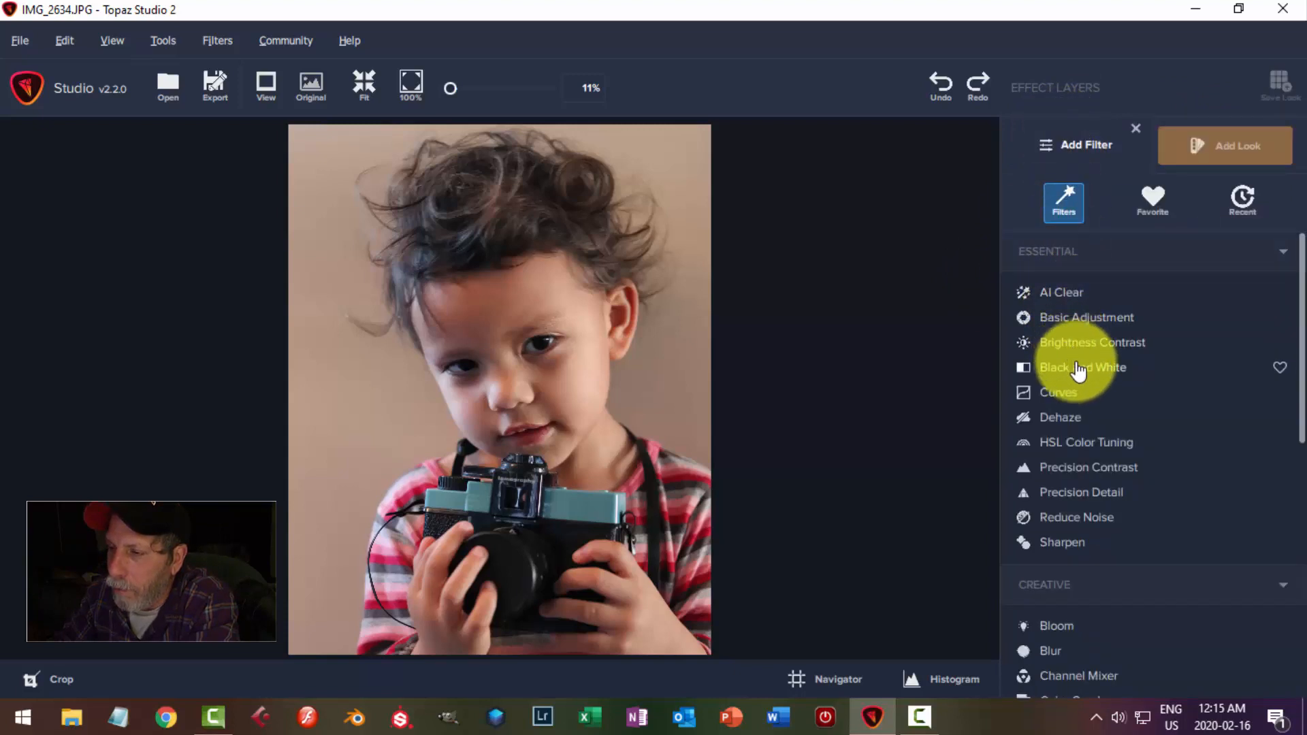
left_click(1062, 393)
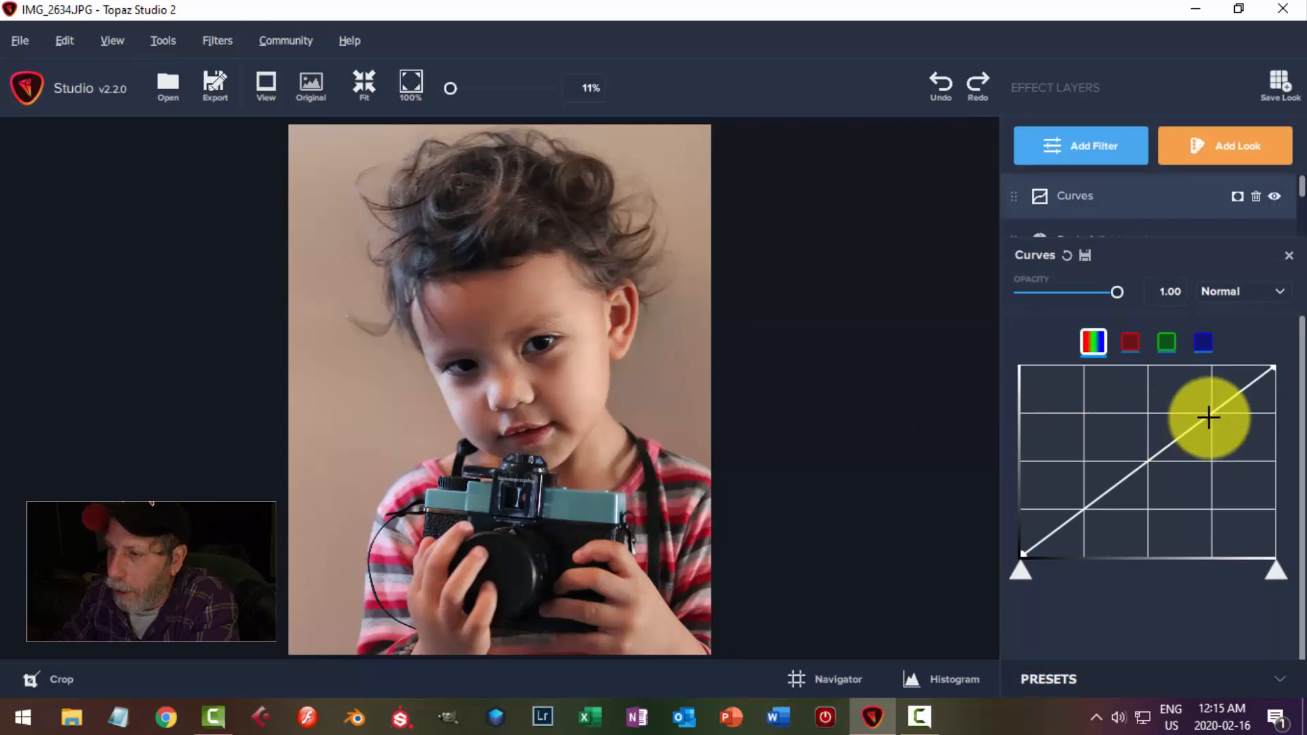
left_click_drag(1209, 413, 1208, 406)
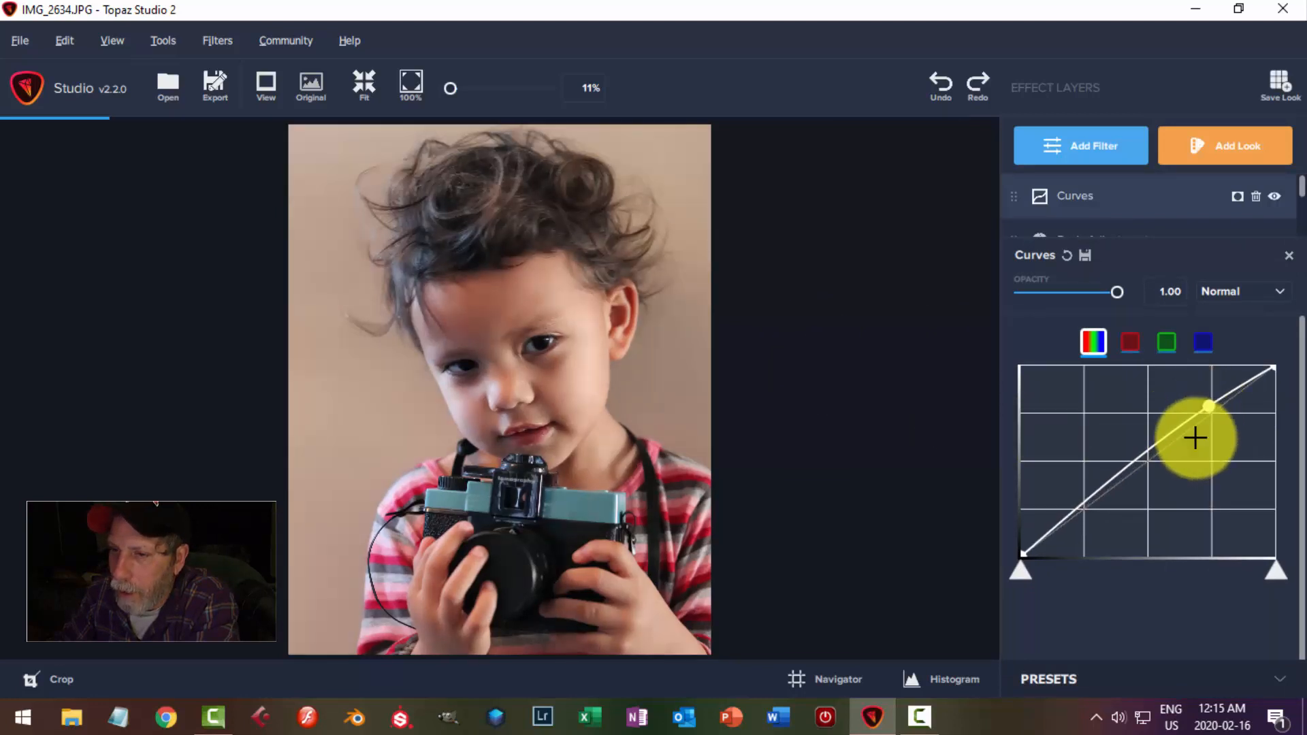
left_click_drag(1082, 506, 1083, 516)
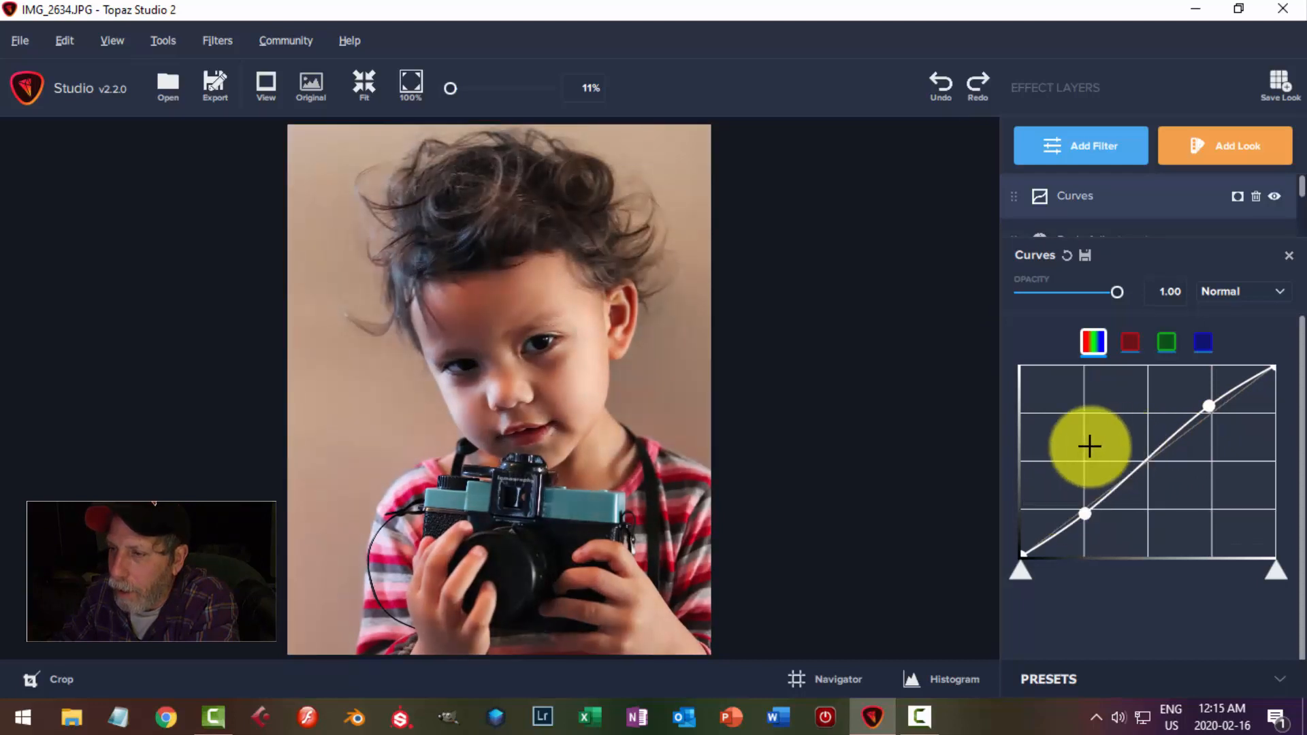
left_click(1144, 464)
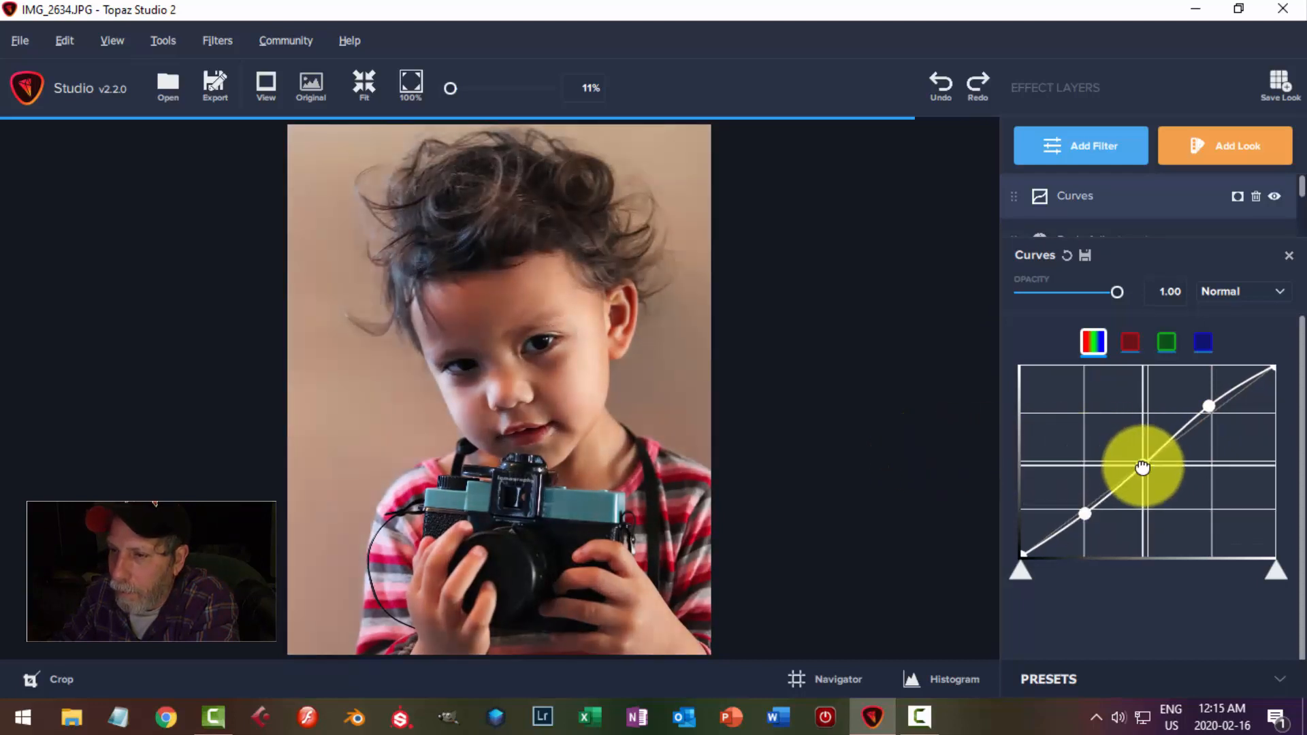
scroll(828, 417, "up", 1)
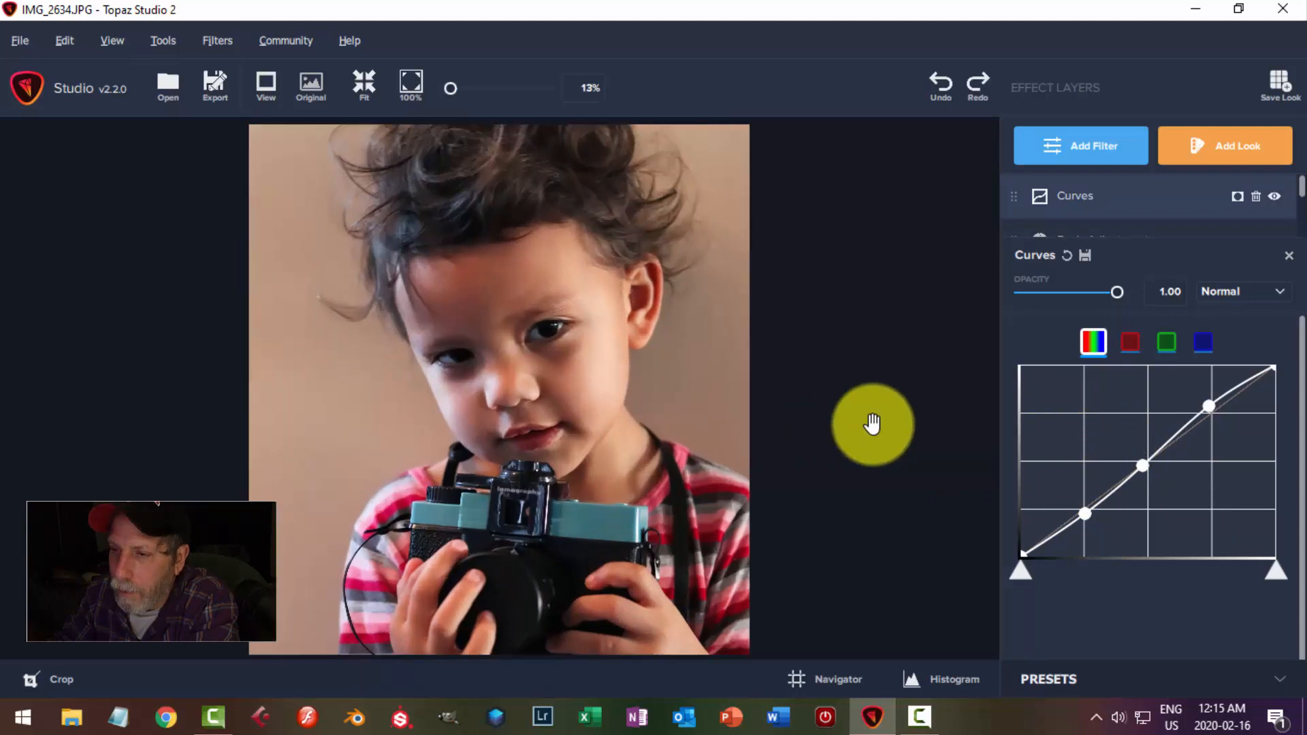
left_click_drag(1142, 468, 1139, 466)
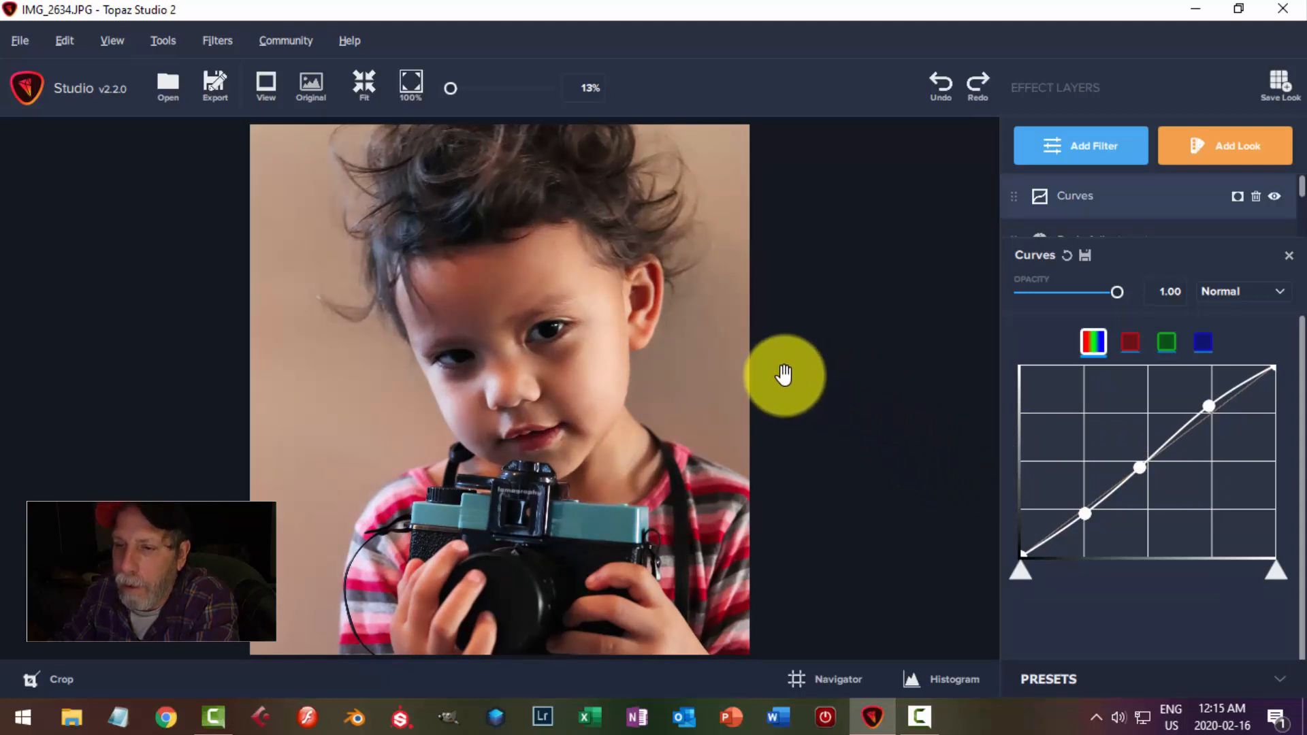
left_click(1288, 256)
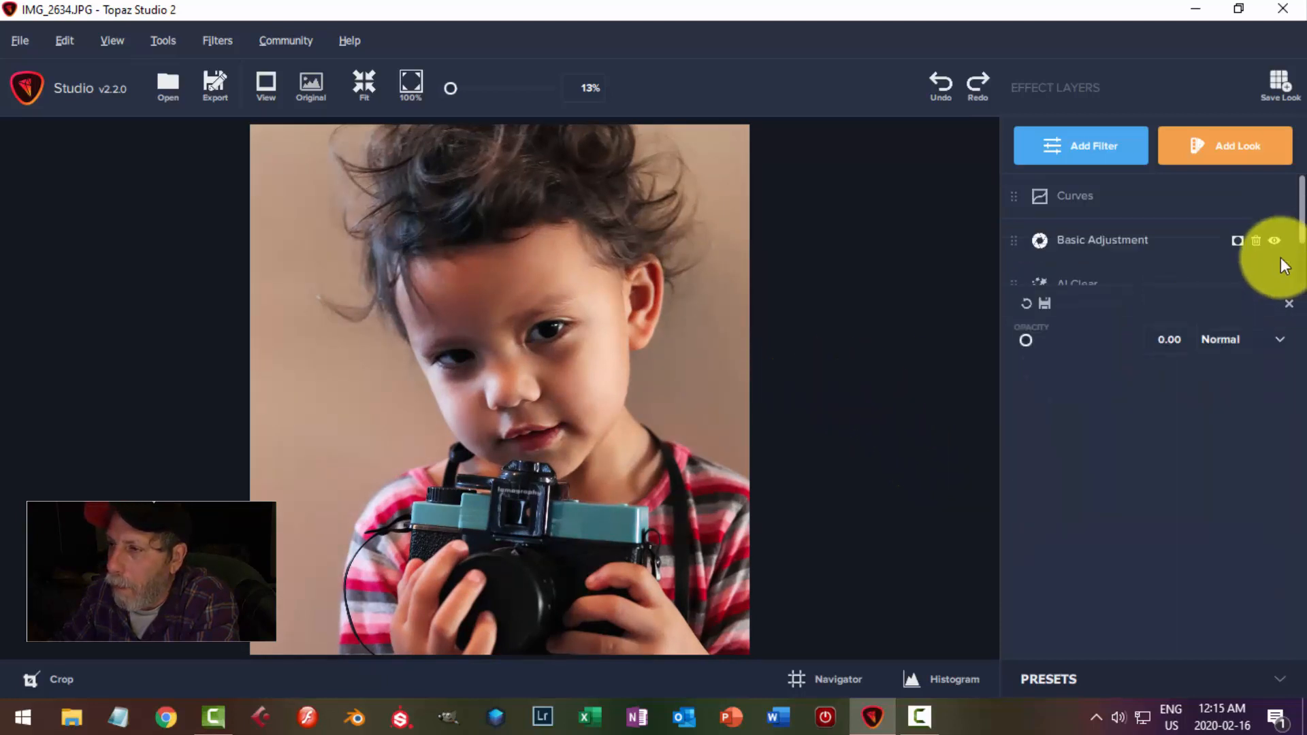
- Add a Precision Contrast filter with micro contrast 0.18, low contrast 0.10 and medium contrast 0.09
left_click(1084, 151)
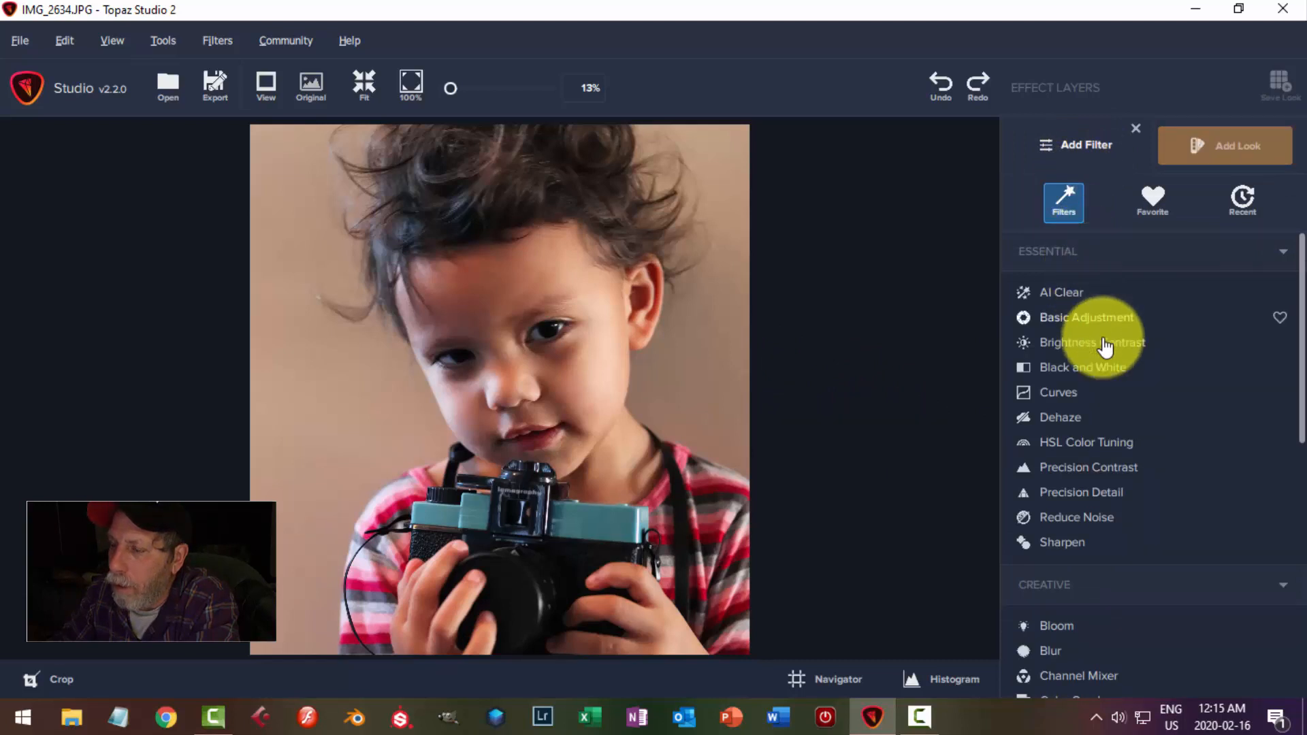
left_click(1075, 469)
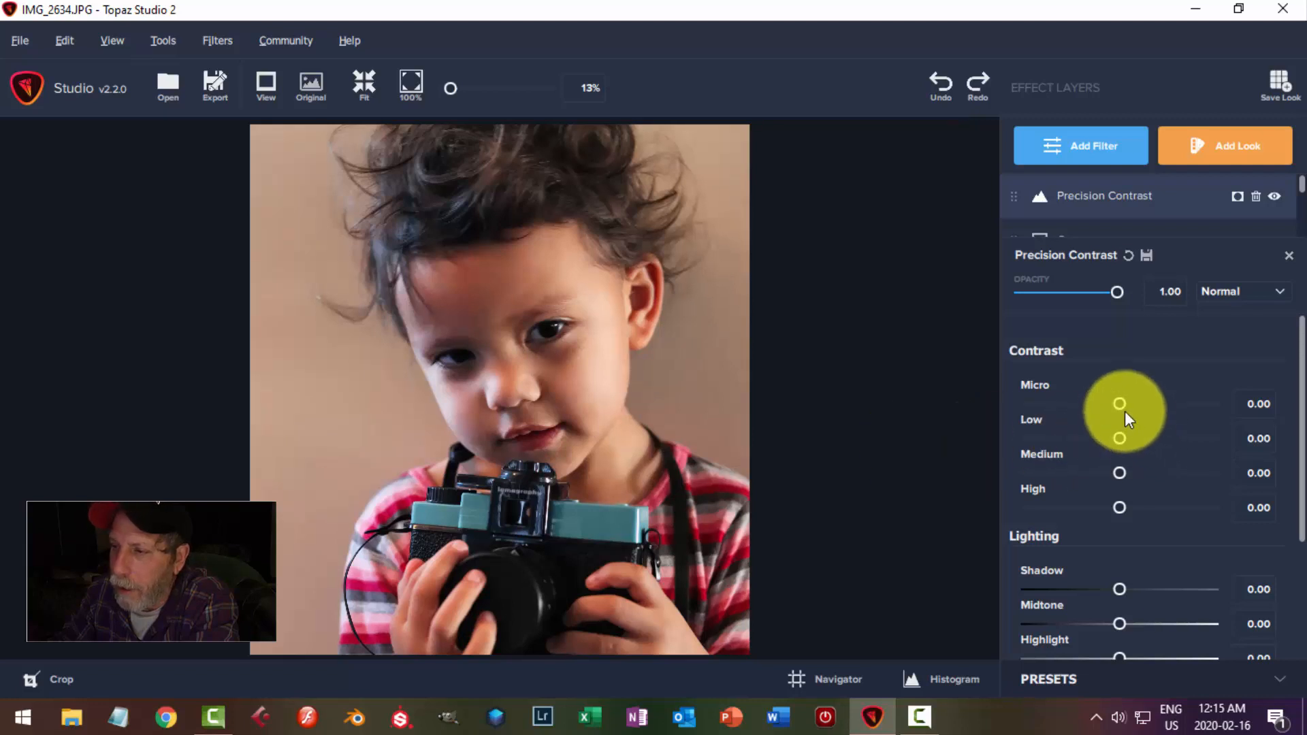
left_click_drag(1120, 405, 1127, 471)
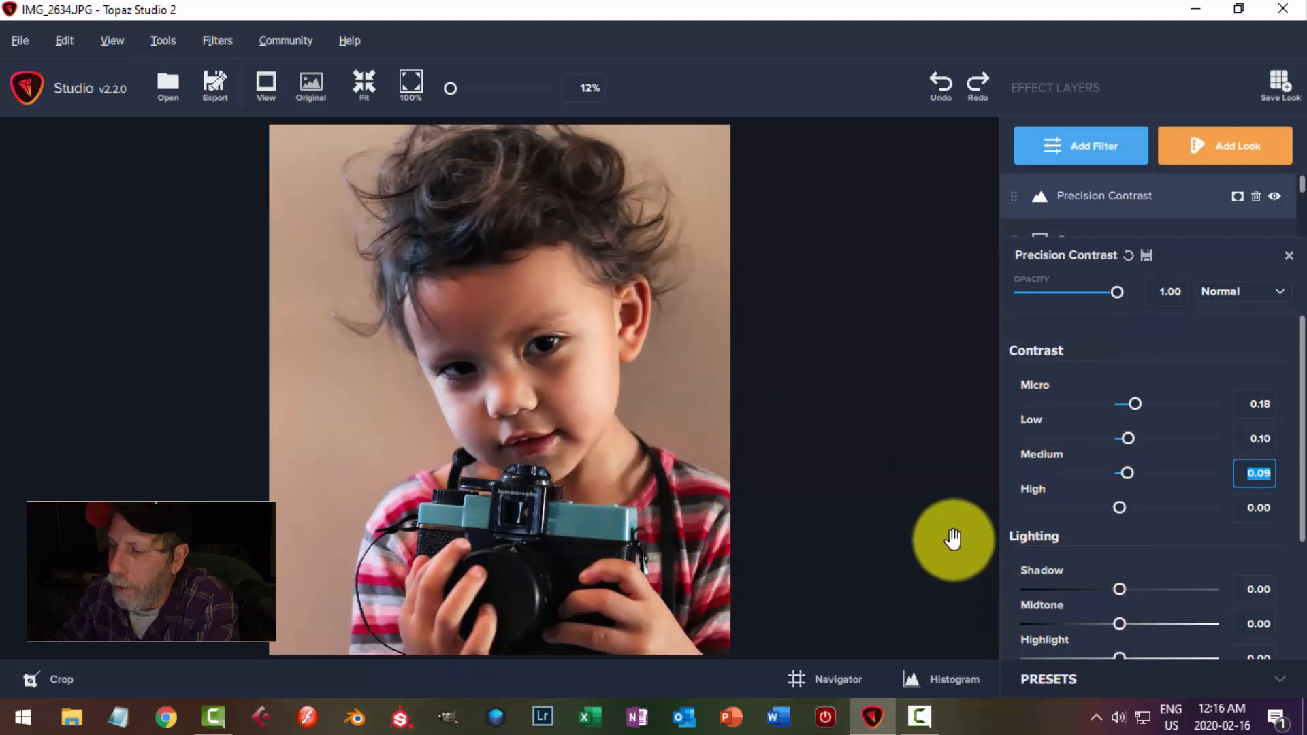
left_click(1289, 259)
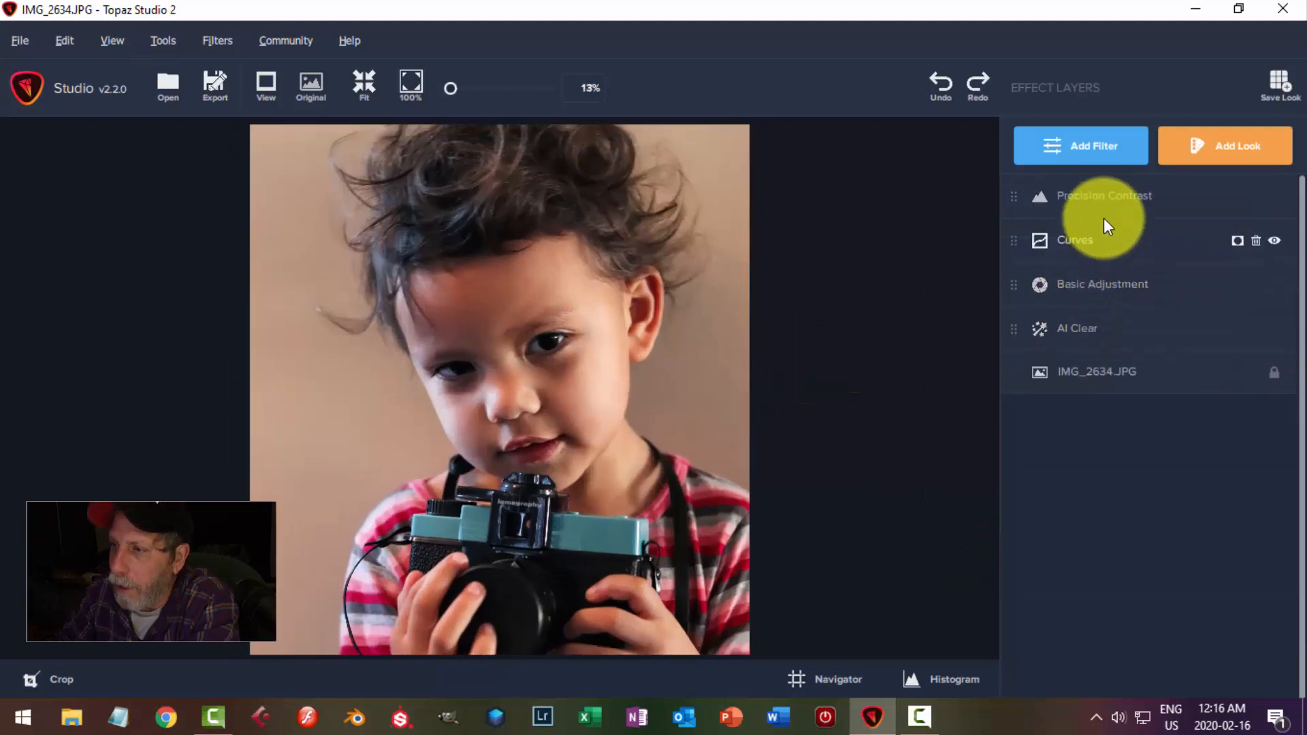
- Raise the exposure of the existing Basic Adjustment layer to 0.08
left_click(1103, 288)
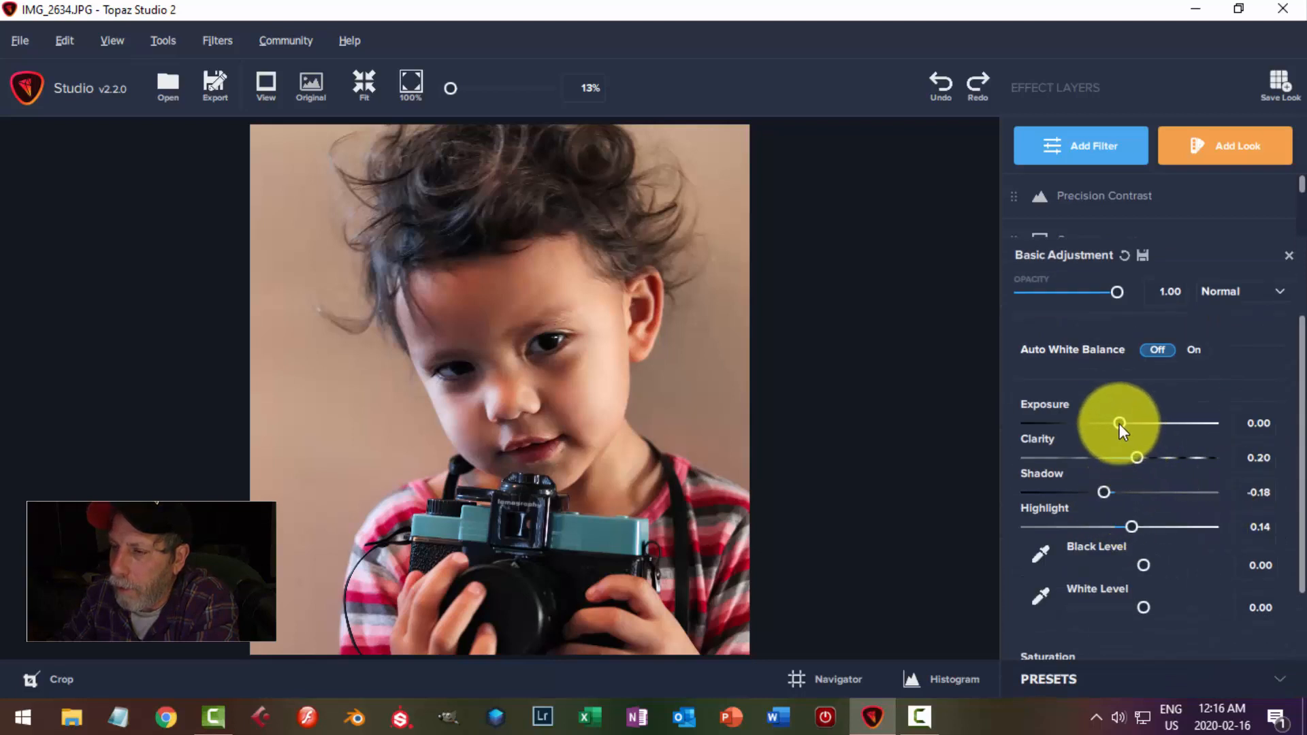
left_click_drag(1119, 423, 1126, 422)
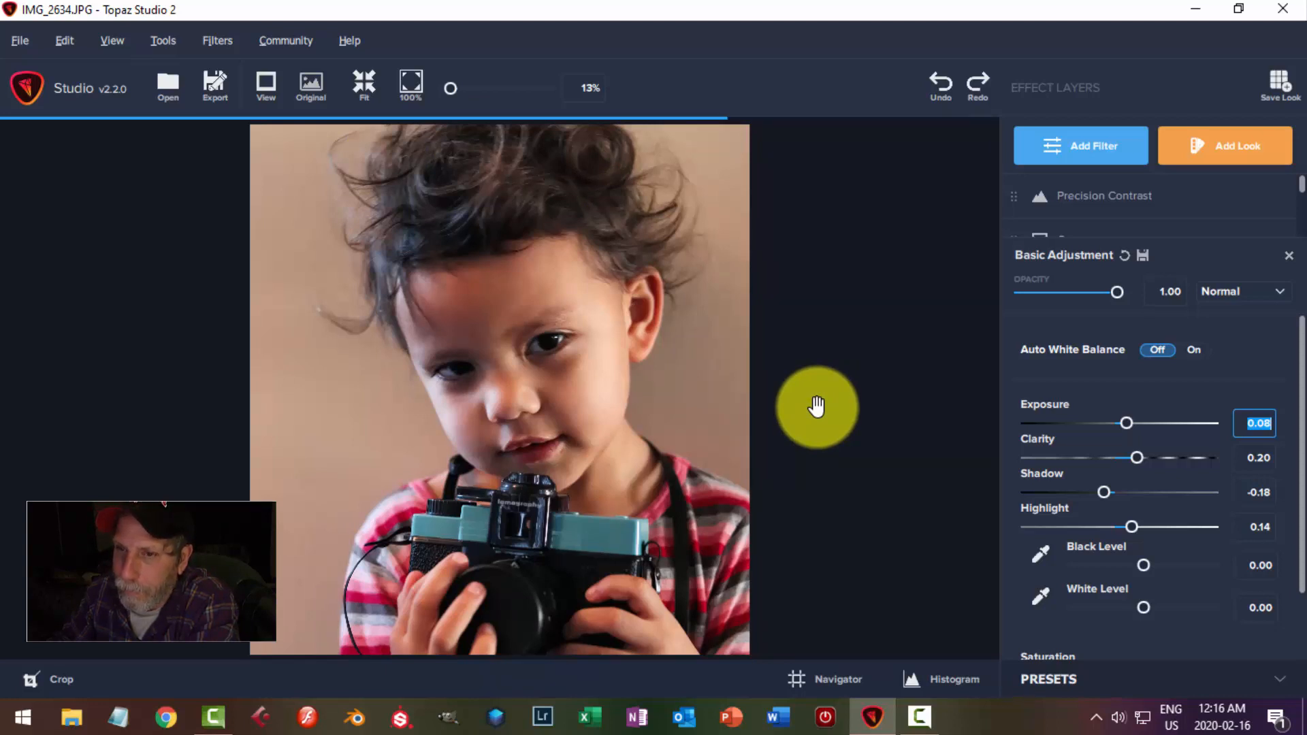
- Compare the current edit with the original photo and add a Black and White filter
left_click(645, 385)
left_click(683, 387)
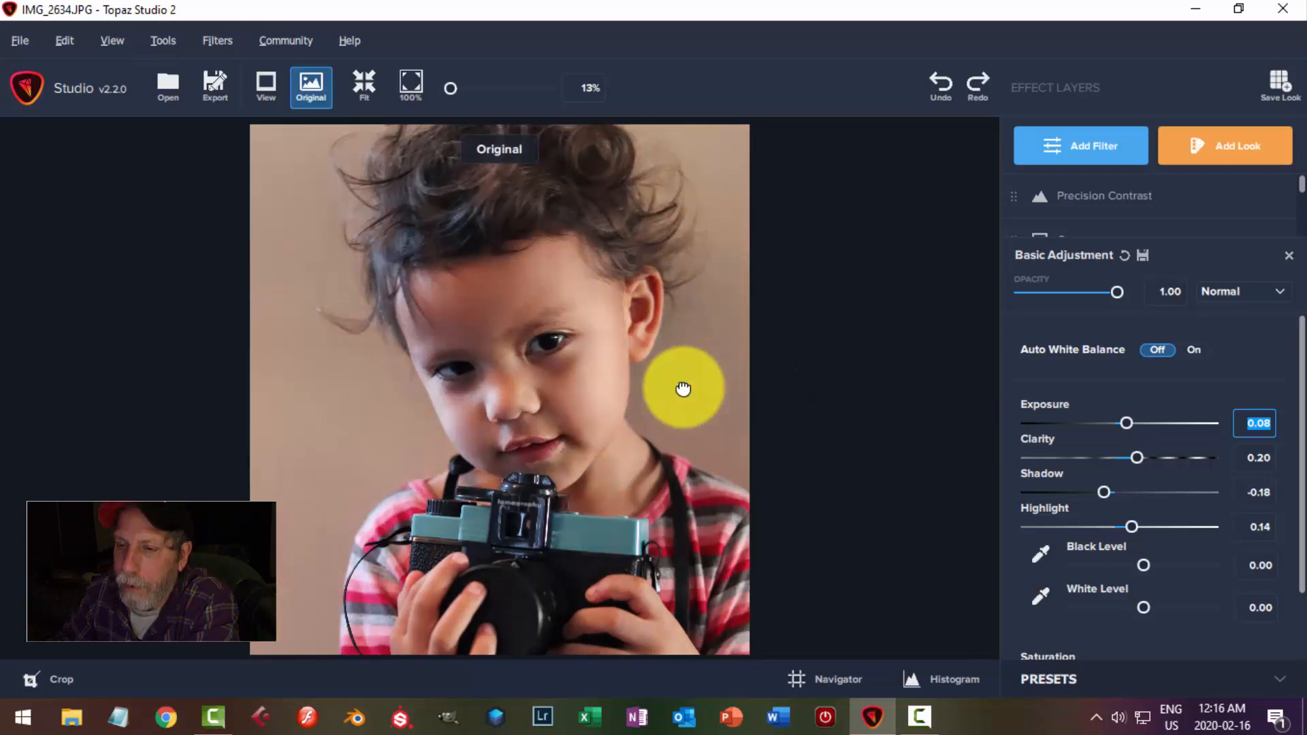
left_click(1066, 145)
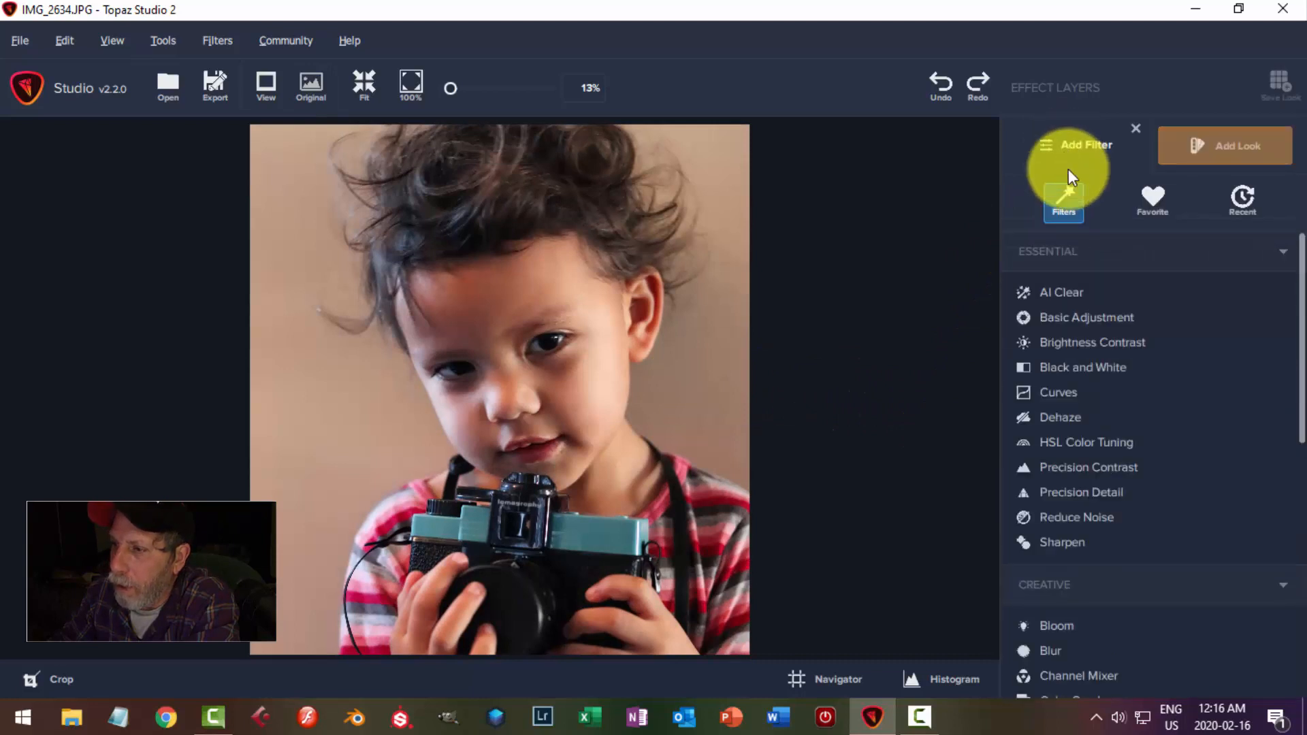
left_click(1039, 365)
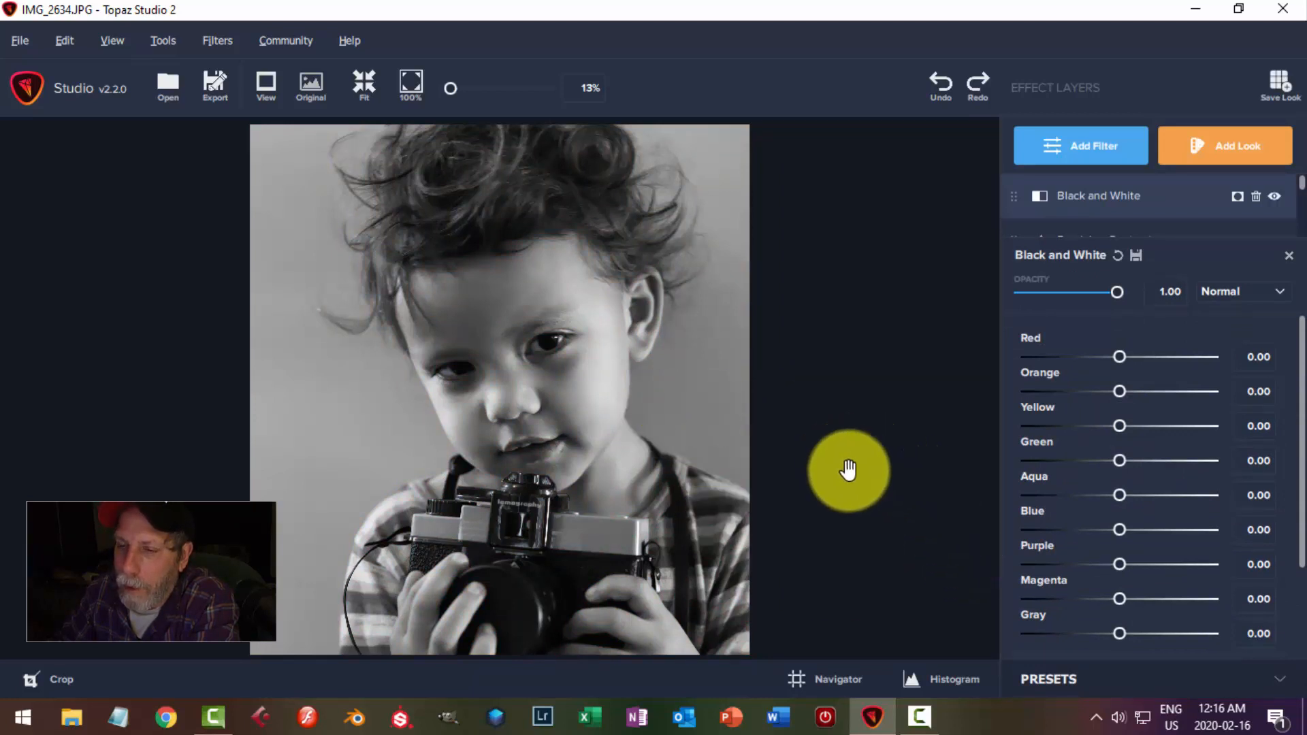
- Compare the black and white conversion with the original colour photo
key("space")
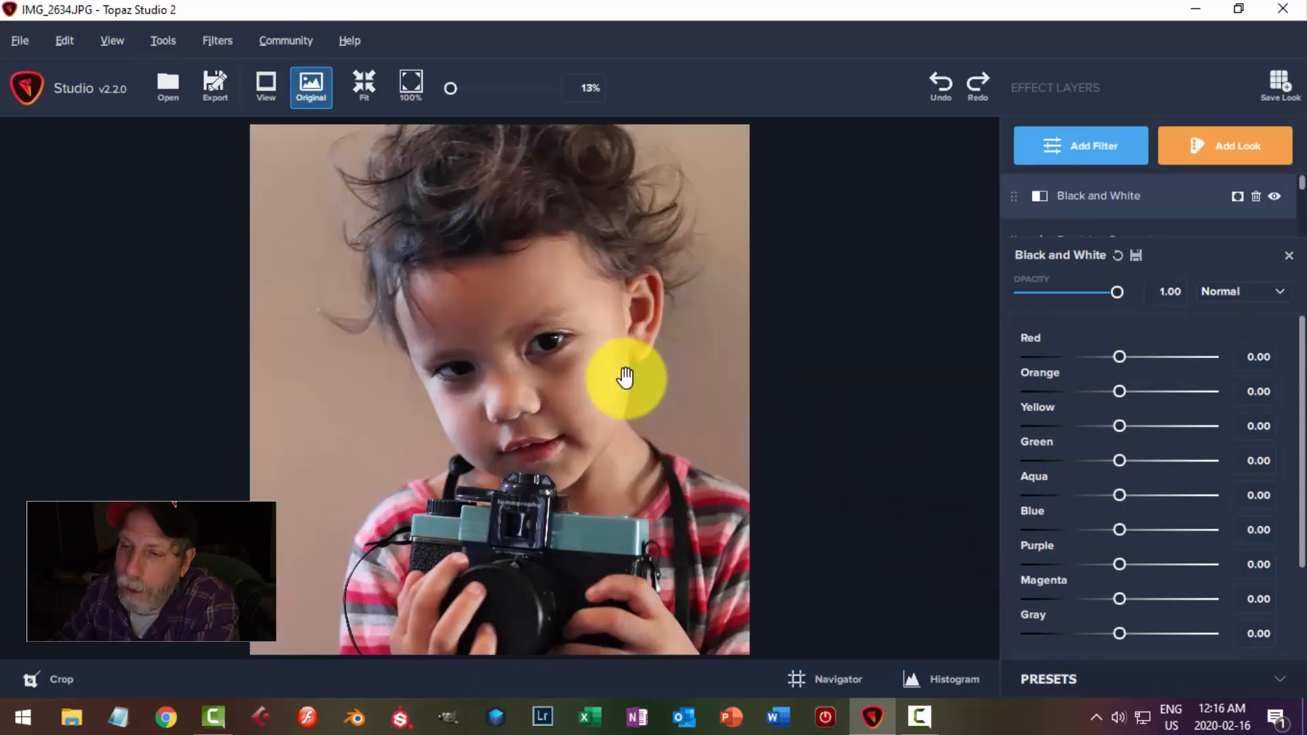
key("space")
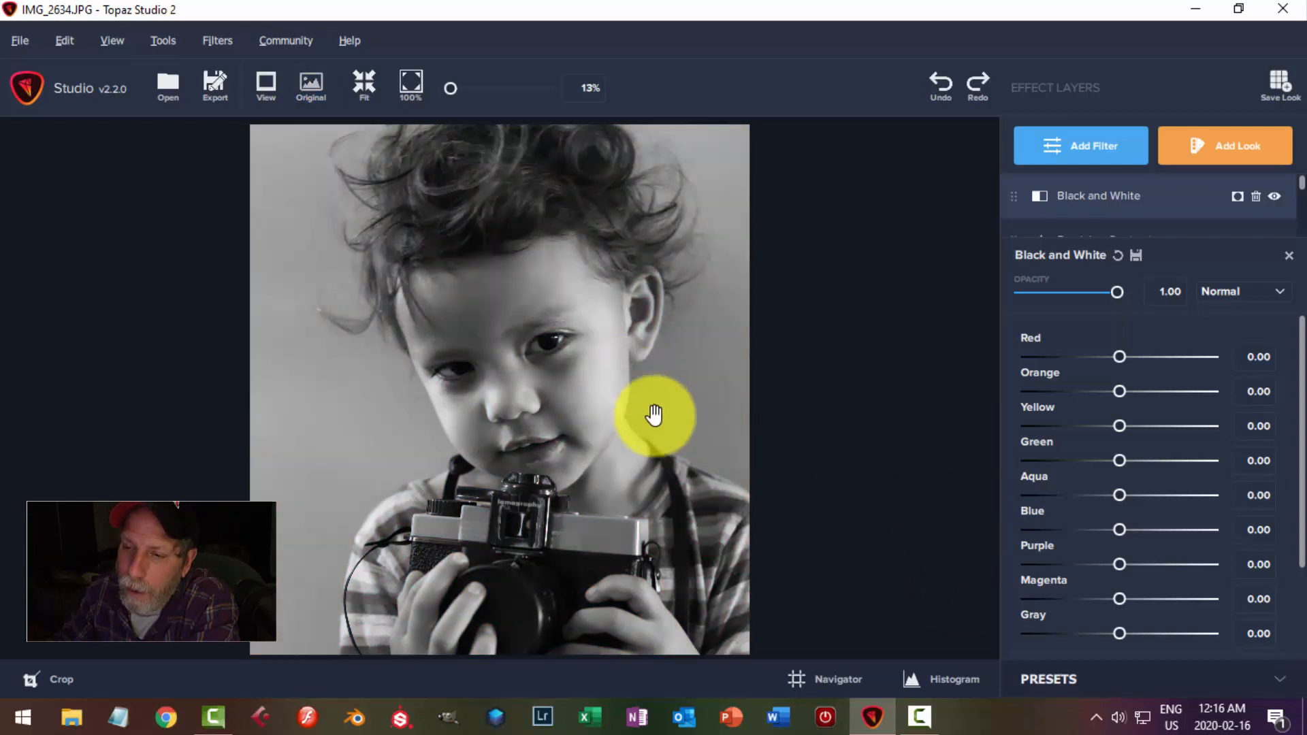
key("space")
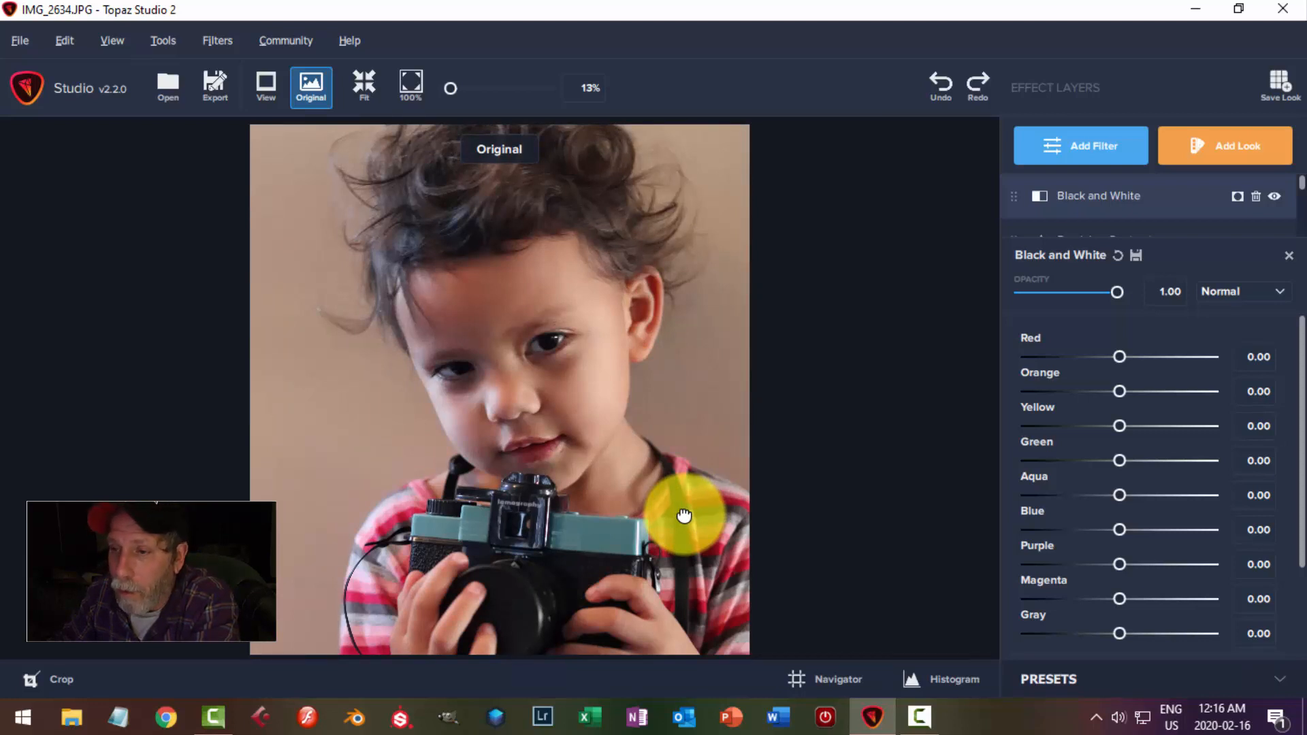
key("space")
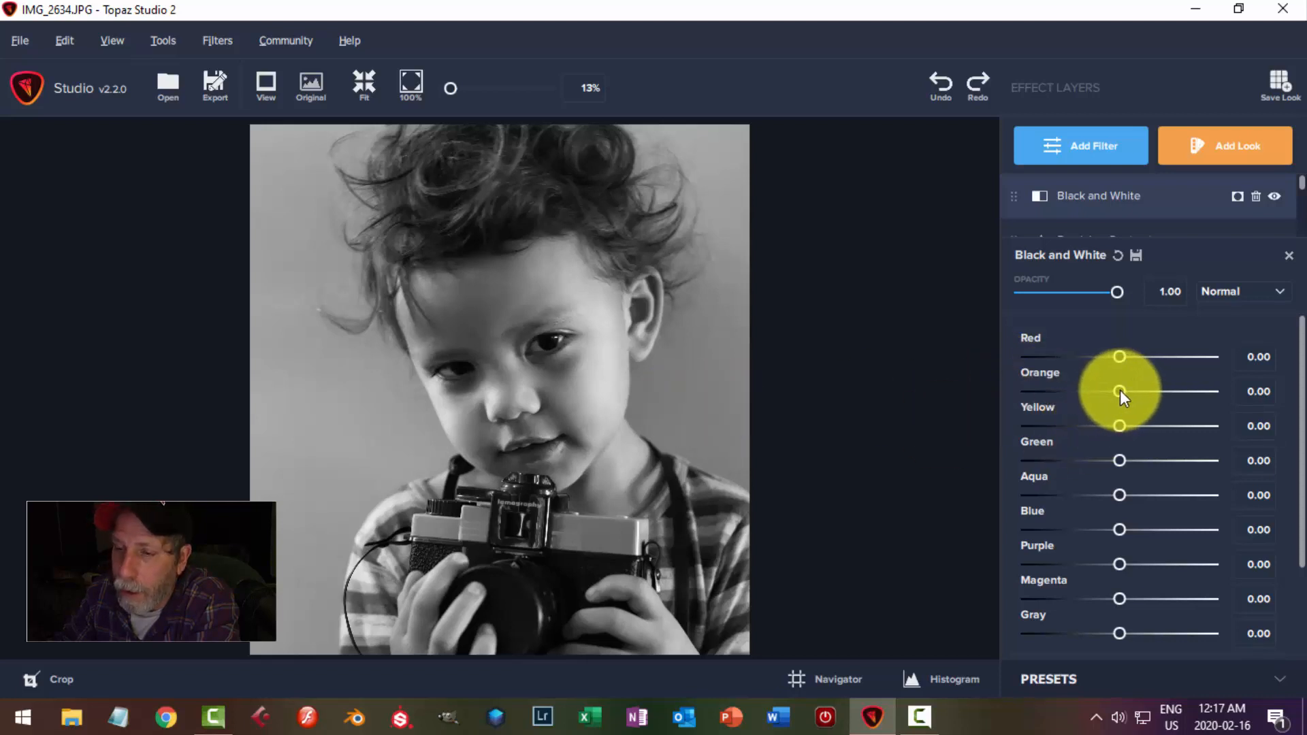
- Set the Black and White filter's orange to -0.20 and fine-tune red and yellow to values near zero
left_click_drag(1120, 389, 1014, 407)
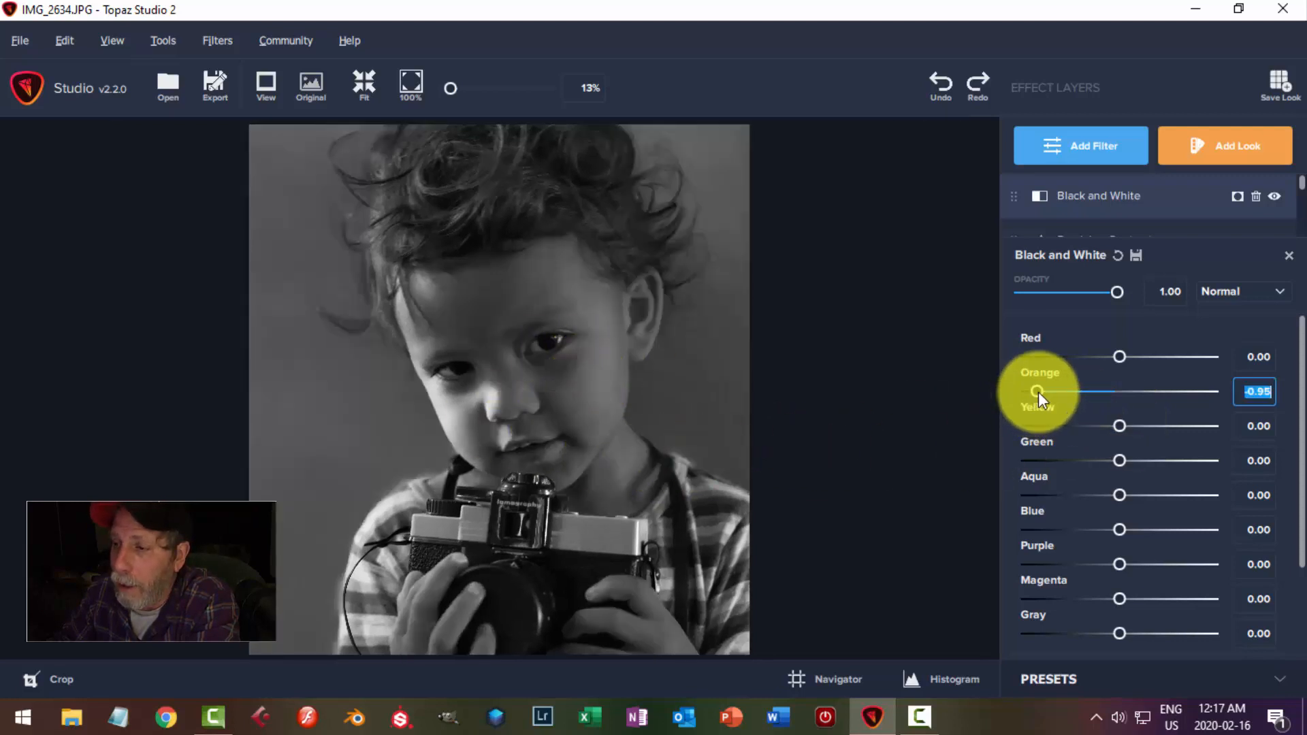
left_click_drag(1039, 391, 1079, 357)
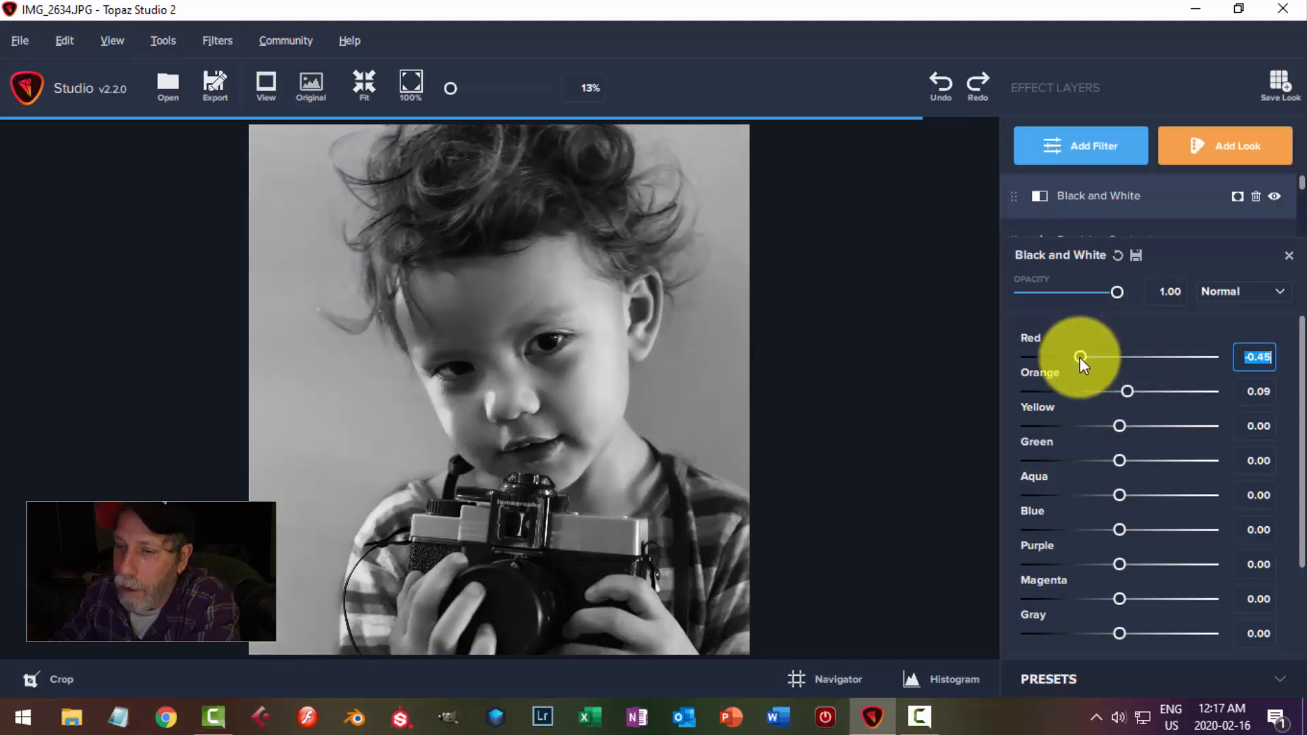
mouse_move(1109, 420)
left_mouse_down()
mouse_move(1089, 418)
mouse_move(1104, 422)
left_mouse_up()
left_click_drag(1087, 353, 1137, 418)
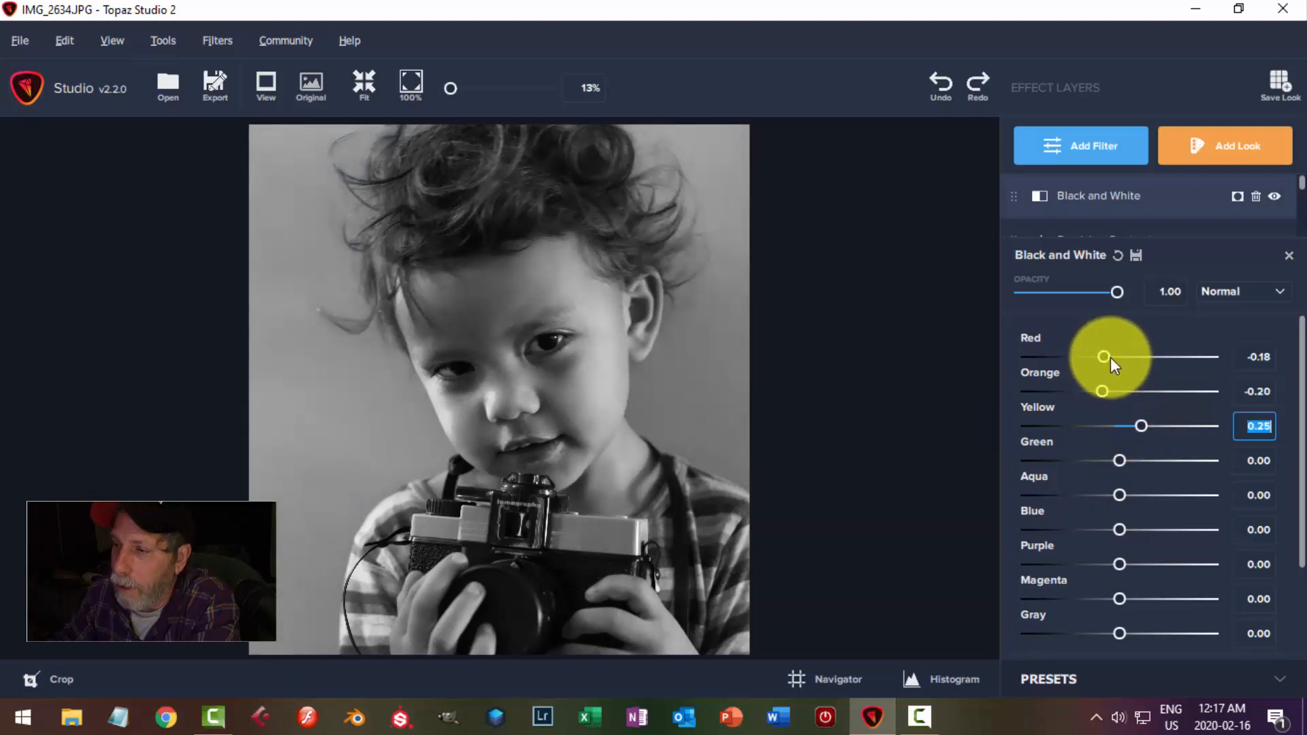
mouse_move(1109, 357)
left_mouse_down()
mouse_move(1132, 354)
mouse_move(1119, 357)
left_mouse_up()
left_click_drag(1141, 426, 1124, 423)
- Add a Precision Detail filter with overall small detail 0.13, small detail boost 0.07, medium detail 0.10 and medium detail boost 0.07
left_click(1042, 145)
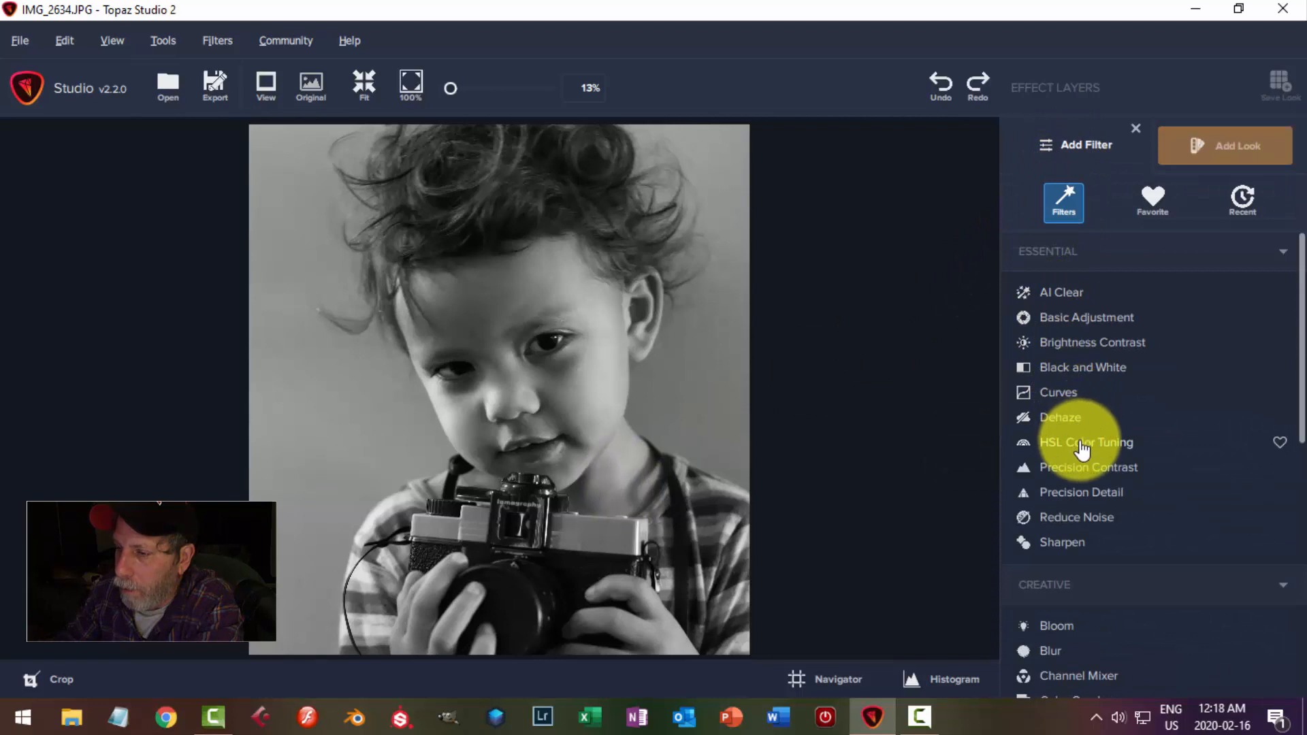
left_click(1078, 494)
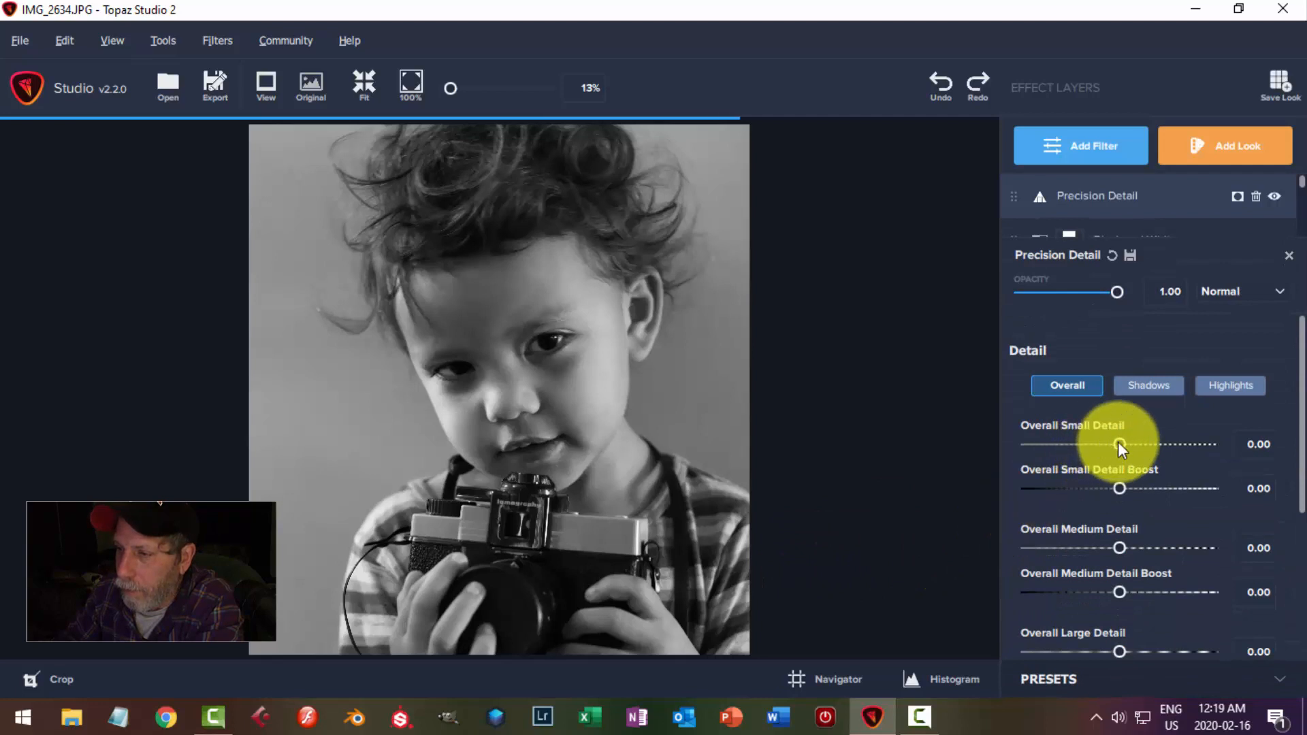
left_click_drag(1117, 443, 1130, 441)
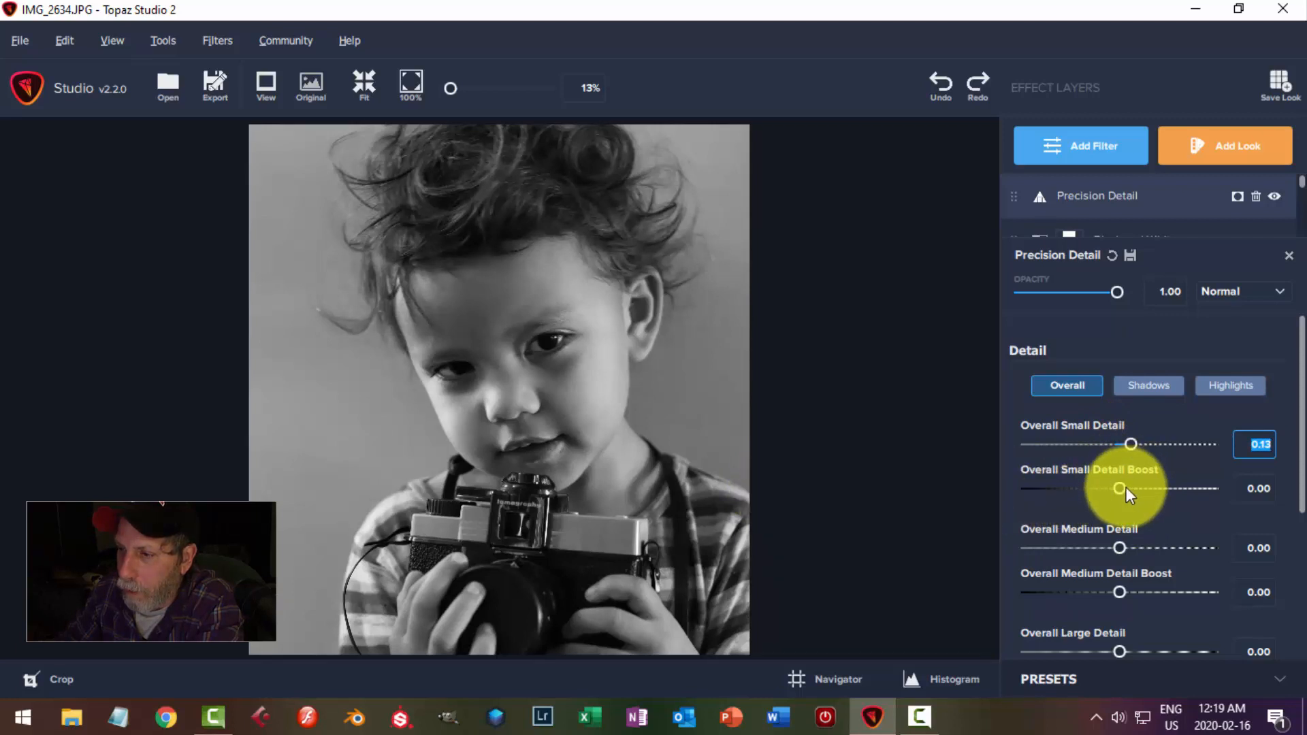
left_click_drag(1120, 488, 1125, 488)
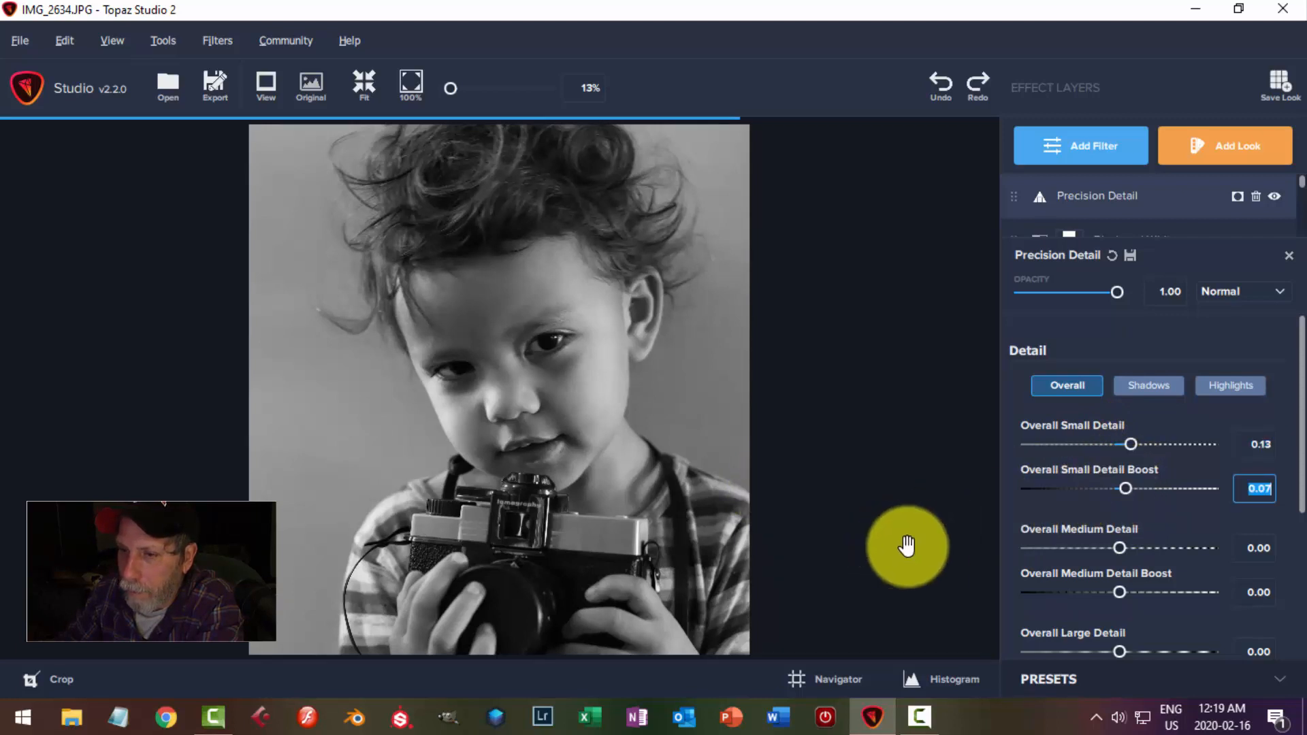
left_click_drag(1120, 547, 1129, 547)
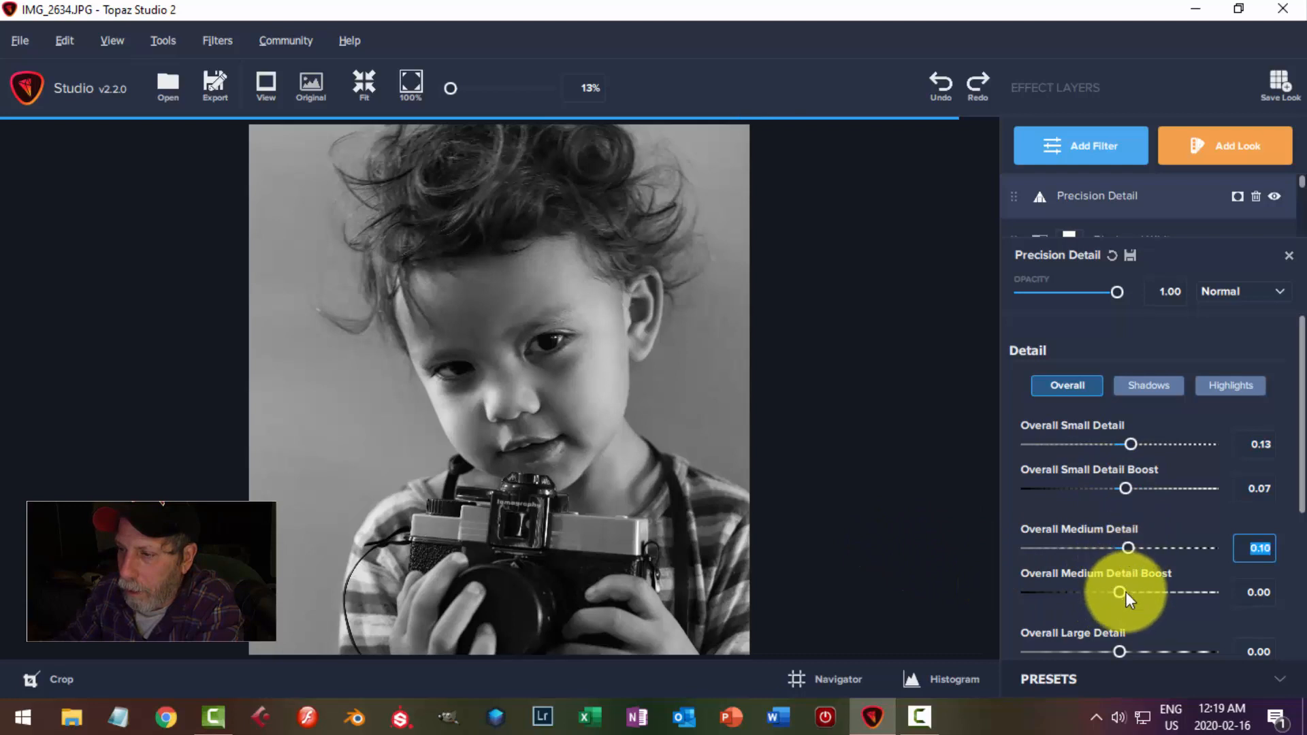
left_click_drag(1125, 592, 1124, 590)
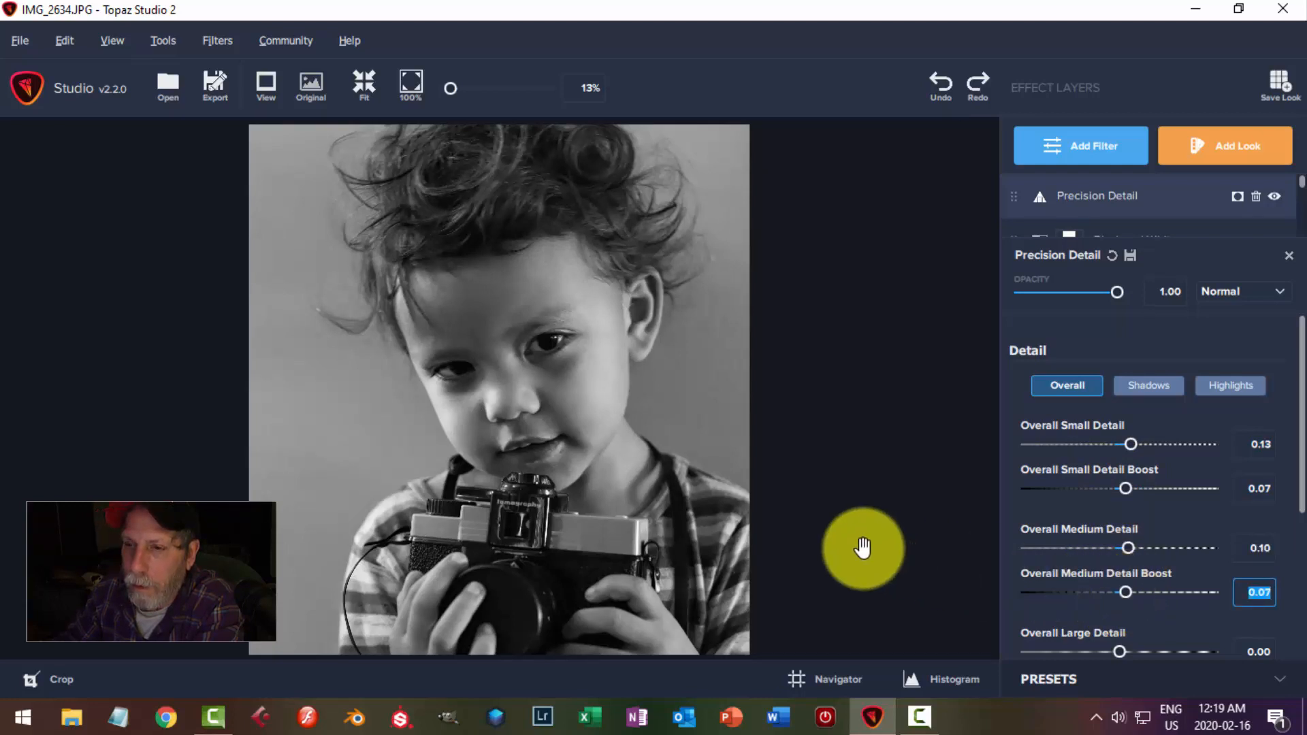
scroll(862, 548, "down", 1)
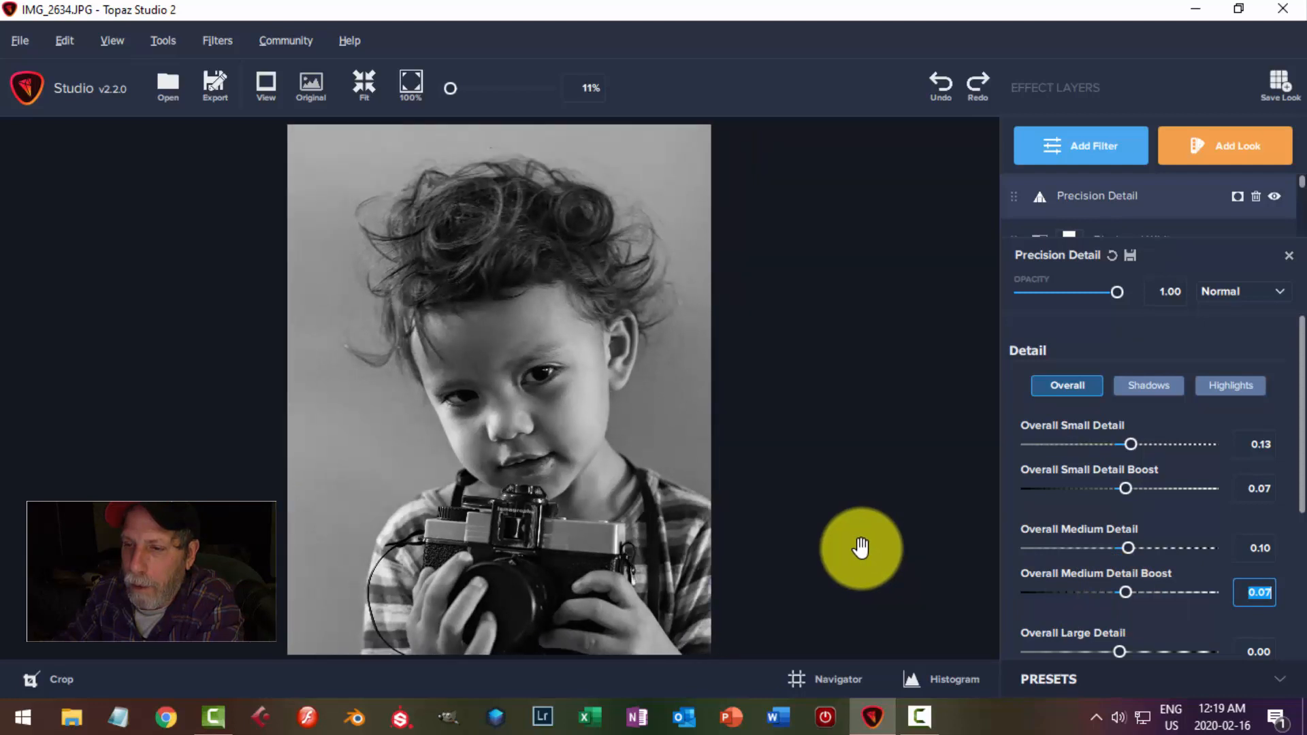
left_click(1288, 256)
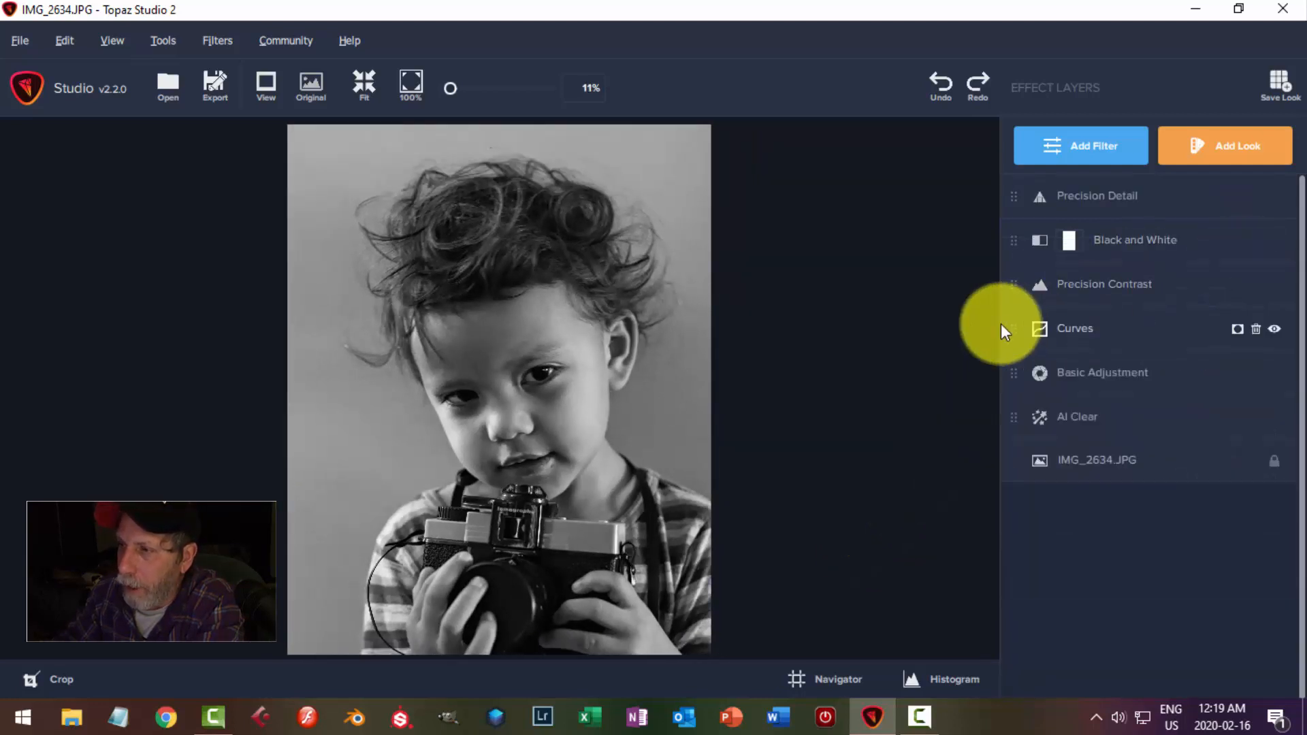
- Browse the Grungy looks and preview the Decaying Laurels look on the portrait
left_click(1243, 153)
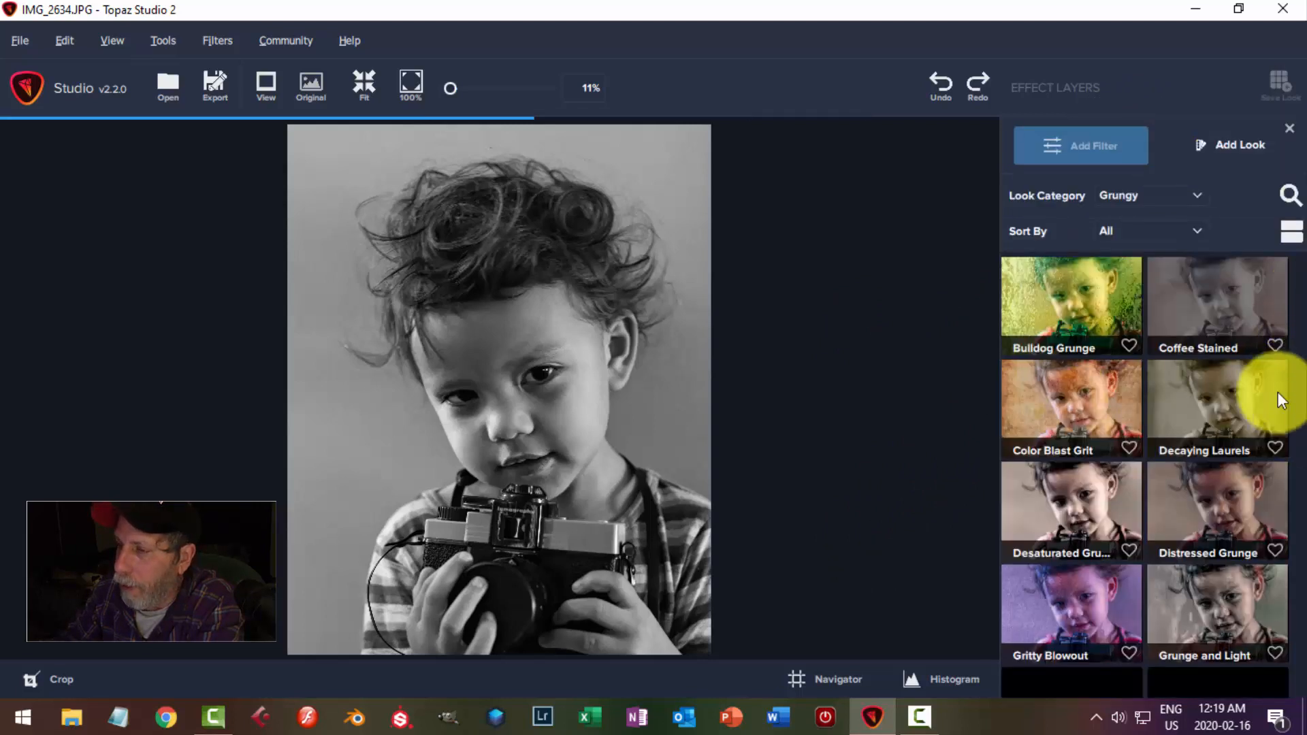
left_click(1199, 195)
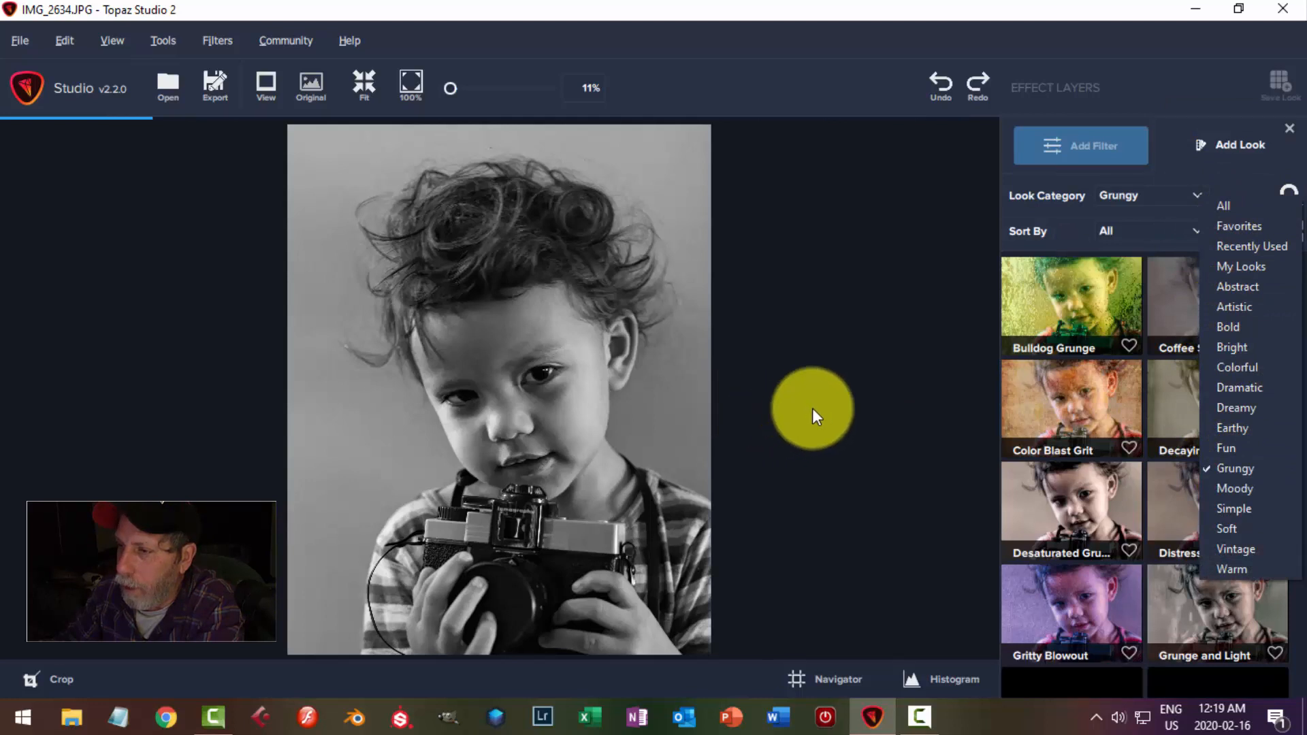
left_click(915, 407)
left_click(1223, 417)
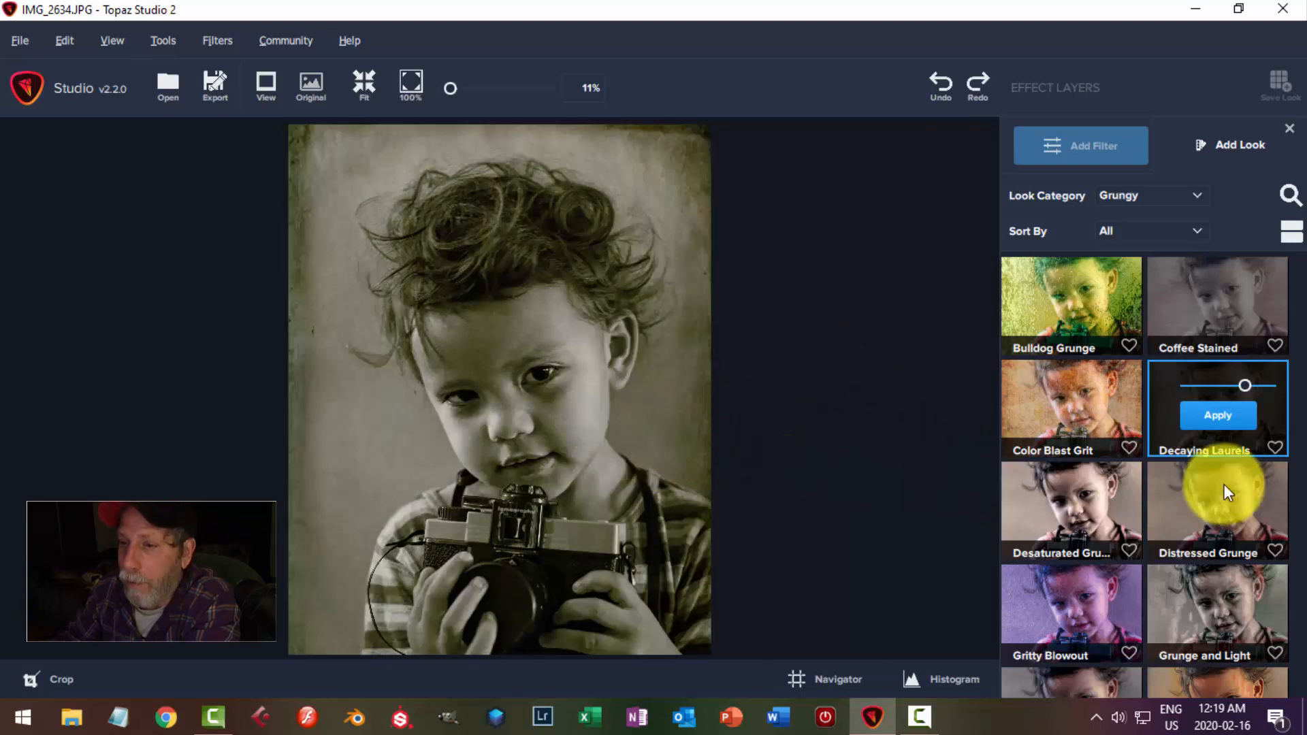
- Reduce the strength of the Decaying Laurels look to 0.46 and apply it to the portrait
left_click_drag(1243, 384, 1218, 387)
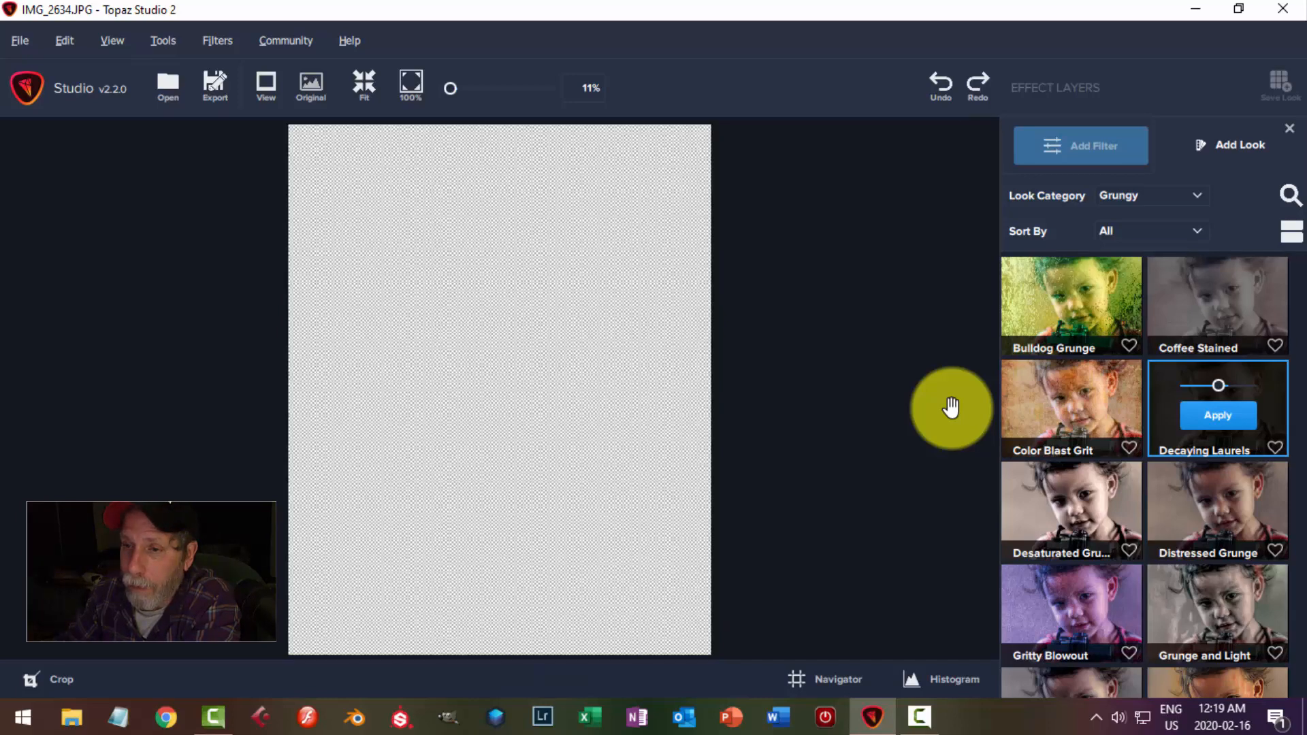
left_click(743, 401)
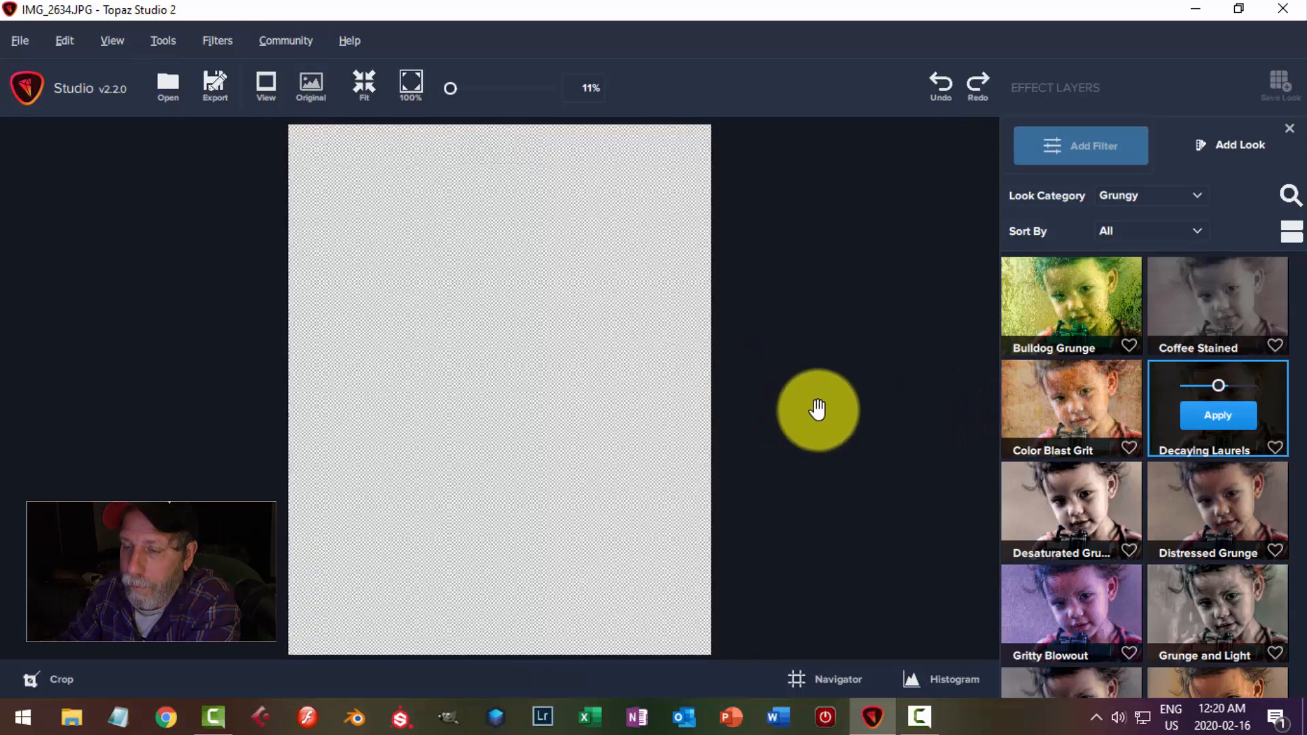
left_click(1220, 386)
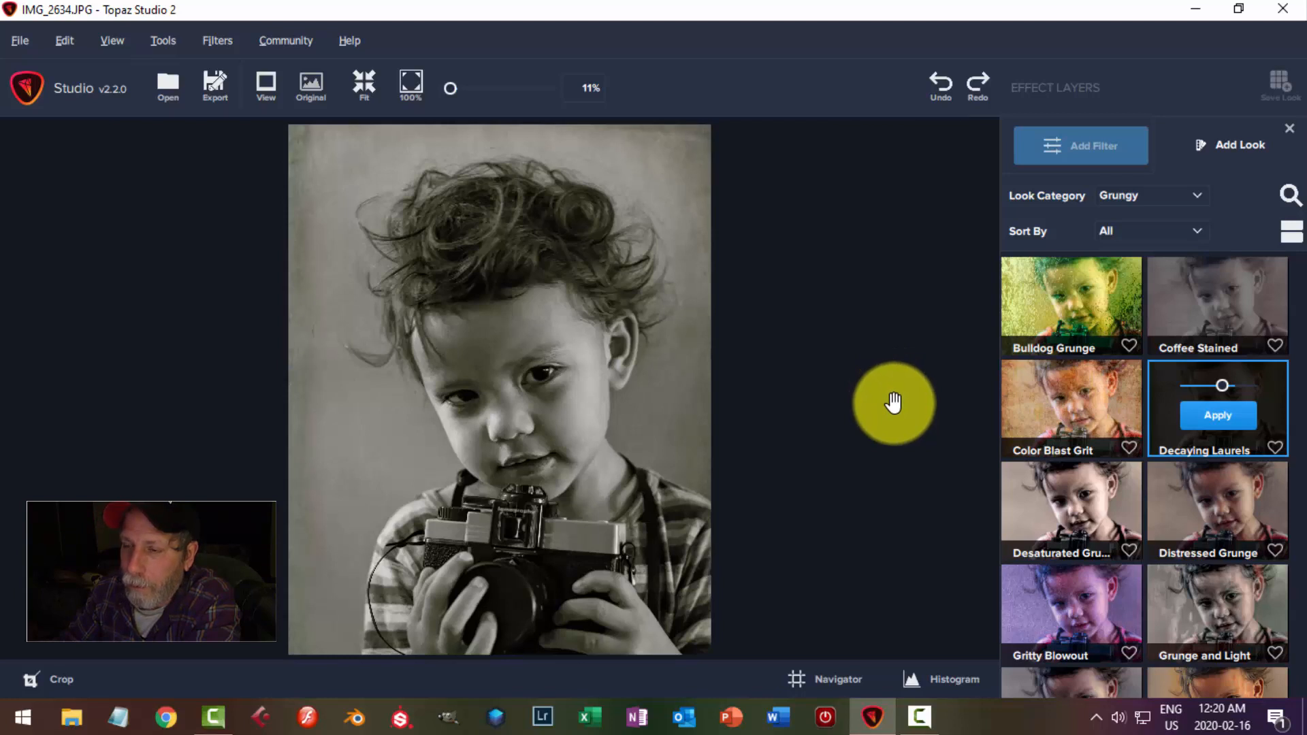
left_click(1218, 386)
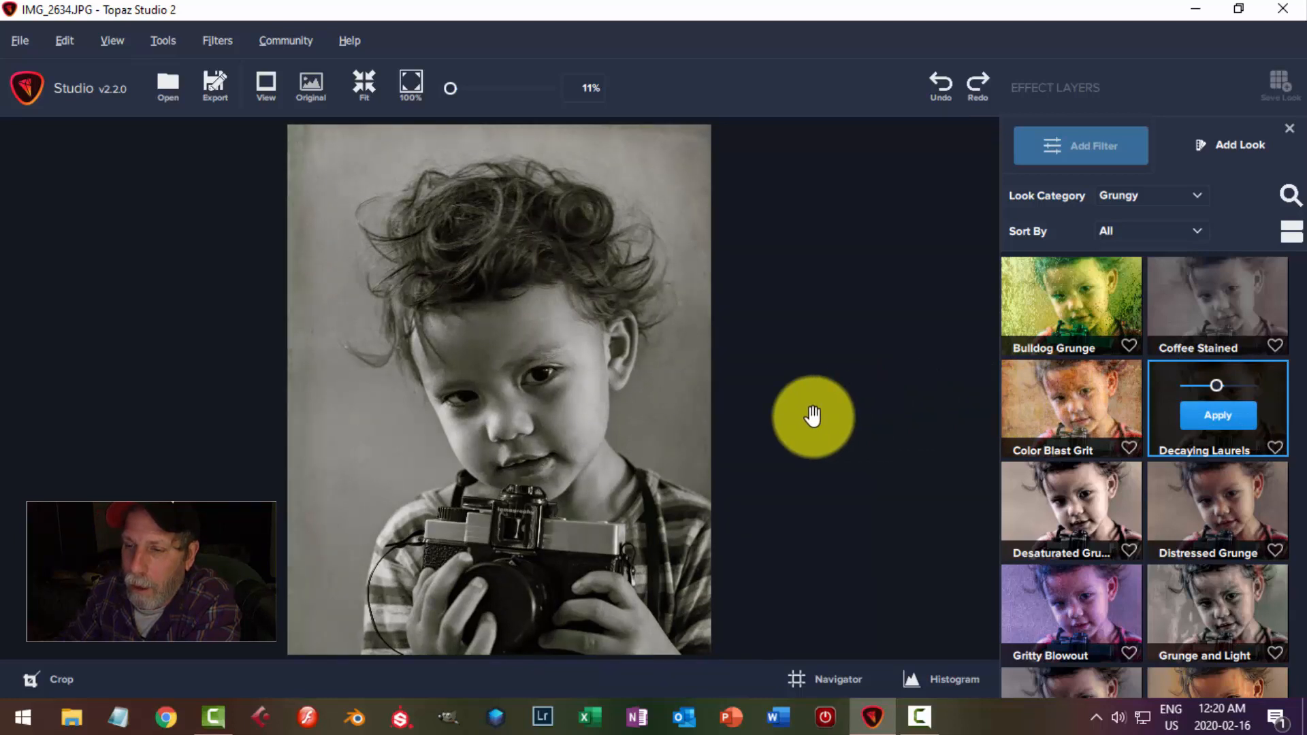
scroll(802, 444, "up", 1)
scroll(792, 444, "down", 1)
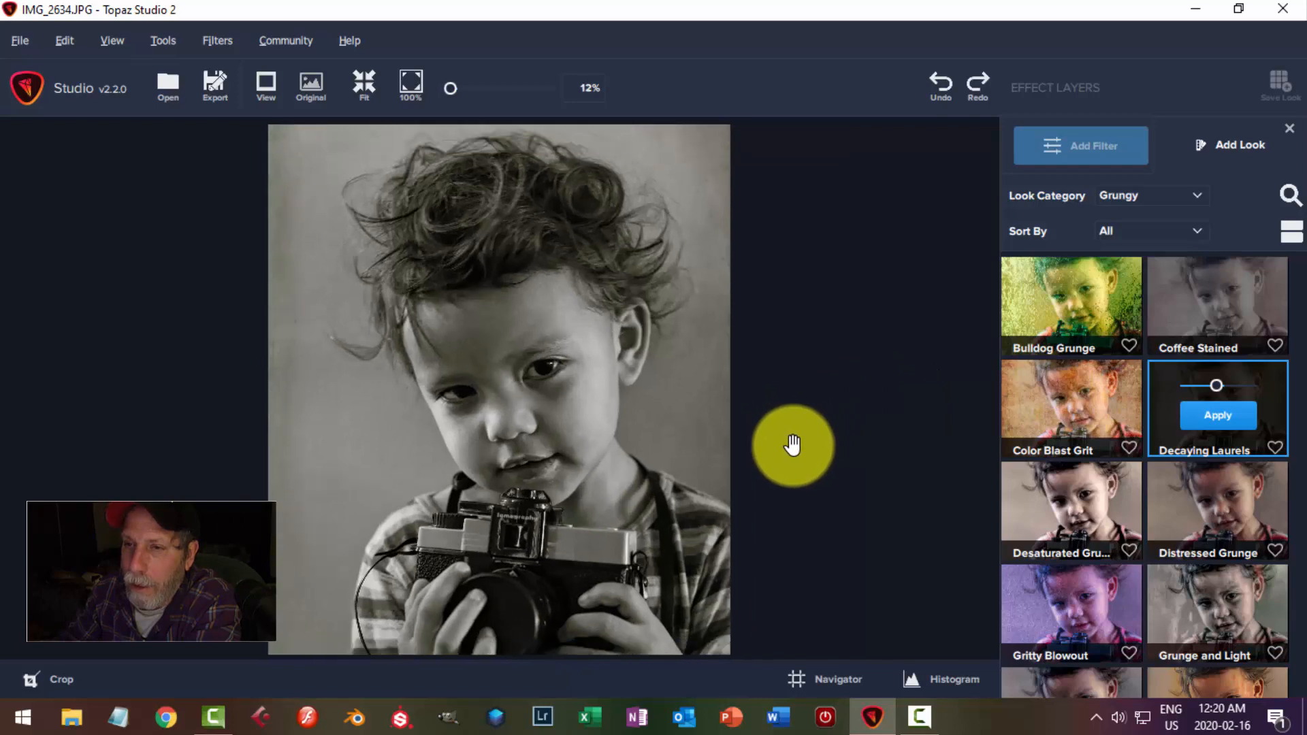
scroll(782, 443, "up", 2)
scroll(783, 444, "down", 2)
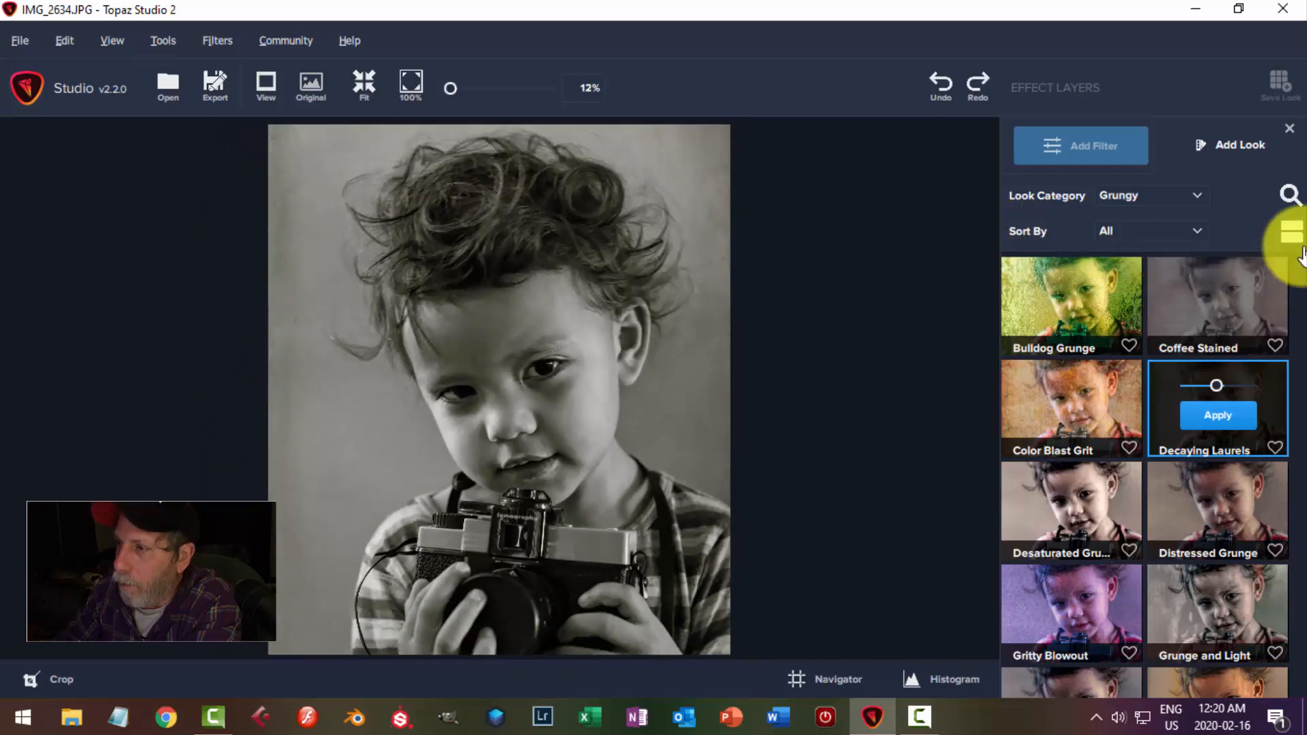
left_click(1215, 427)
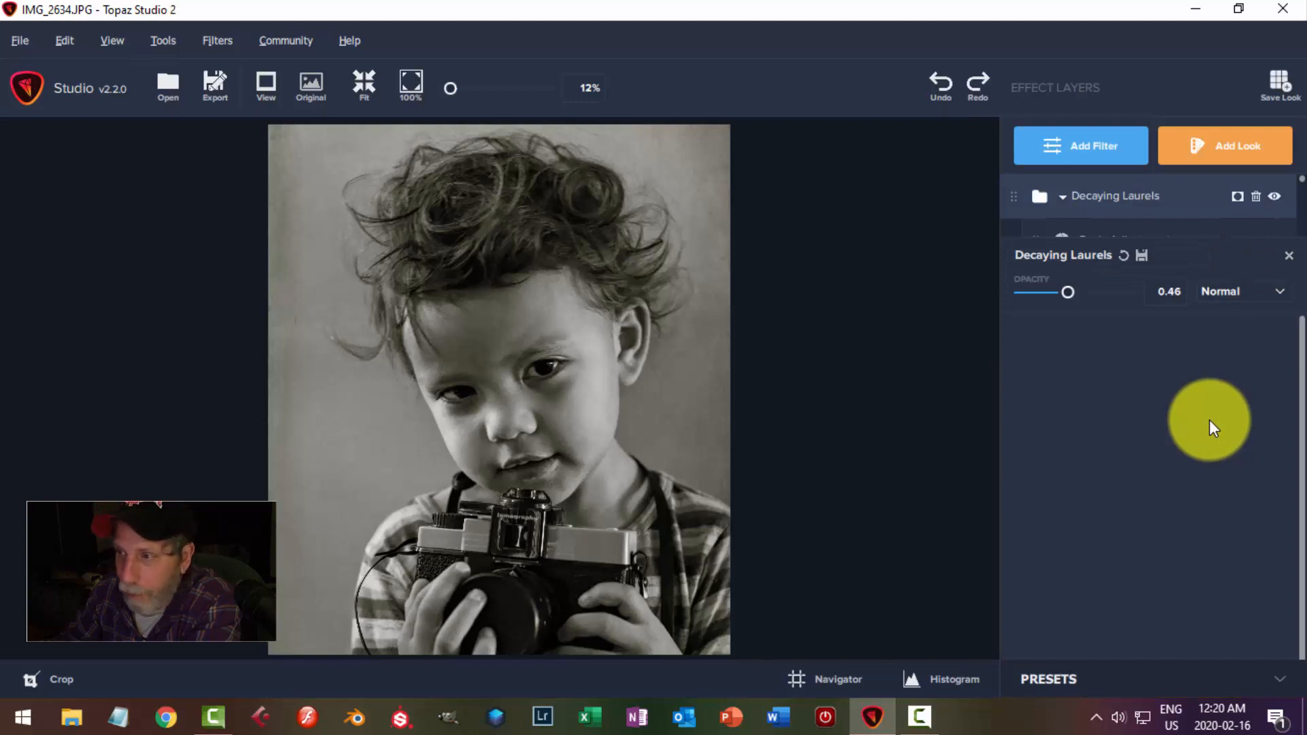
- Examine the individual filters contained in the Decaying Laurels layer group
left_click(1288, 256)
left_click(1062, 198)
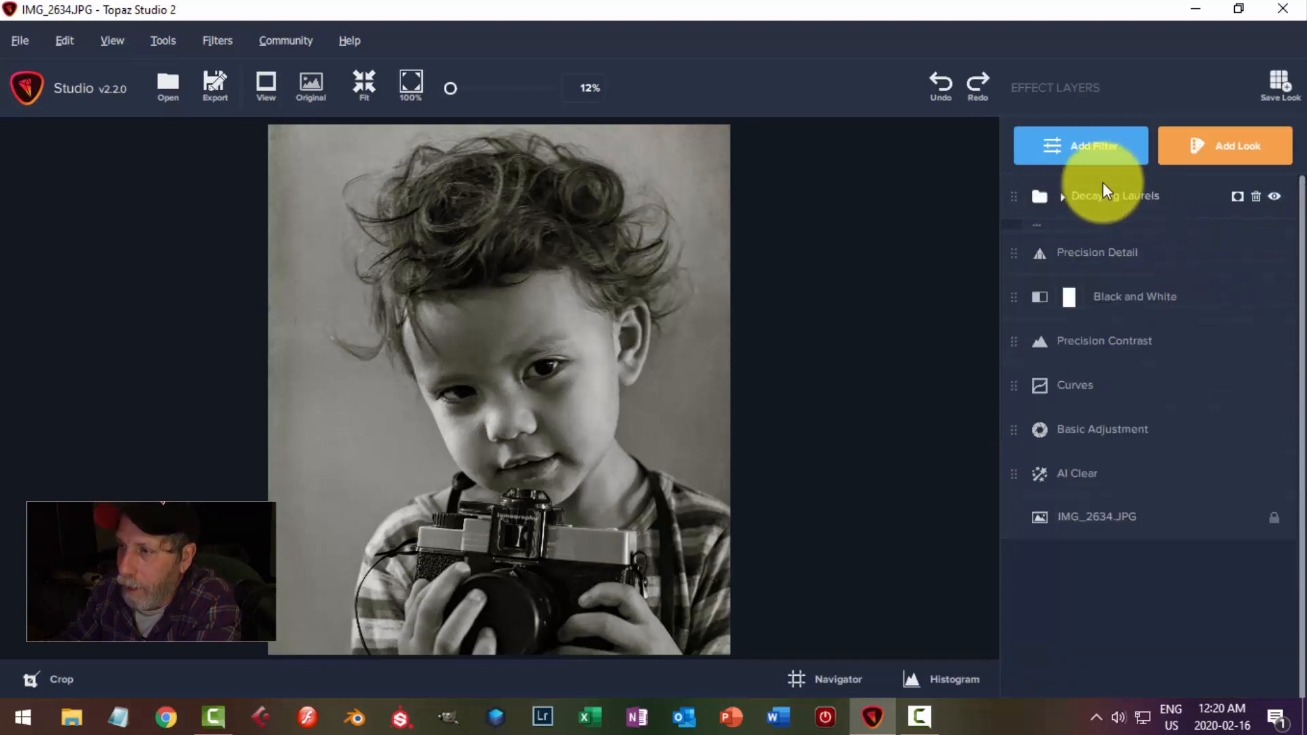
left_click(1062, 197)
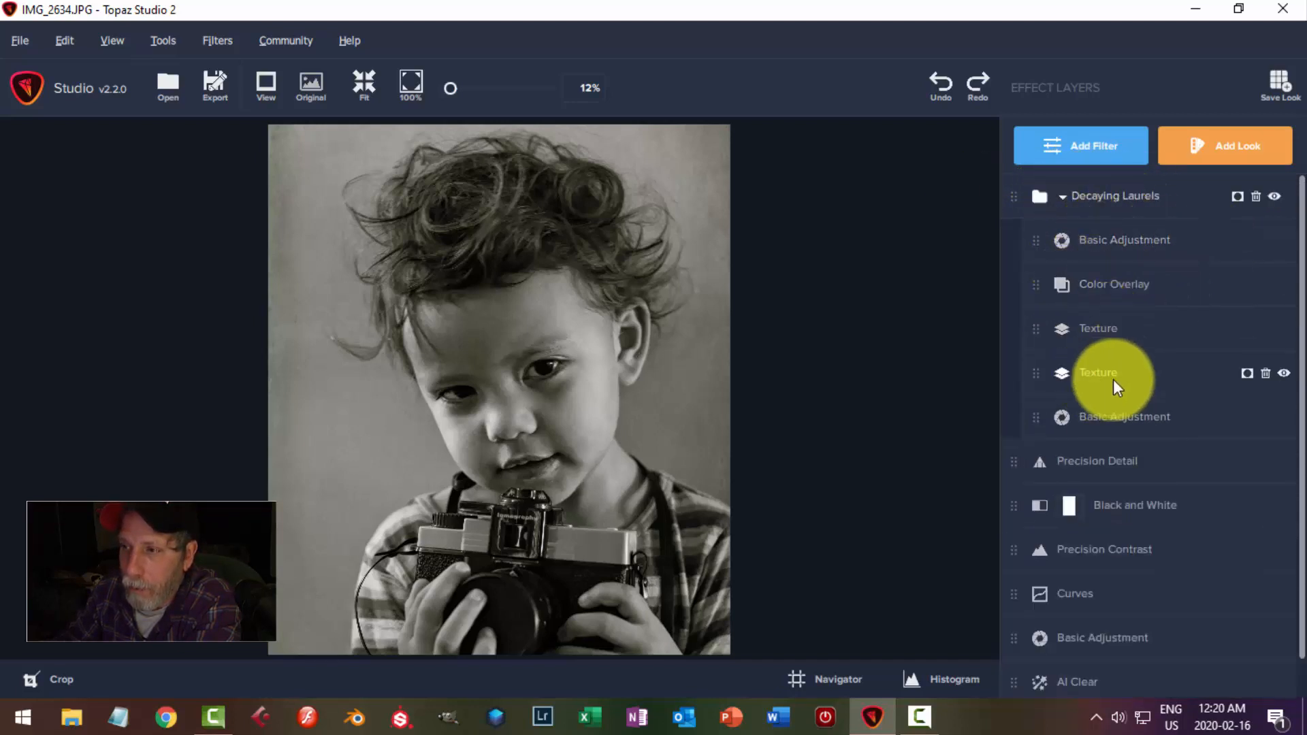
left_click(1063, 199)
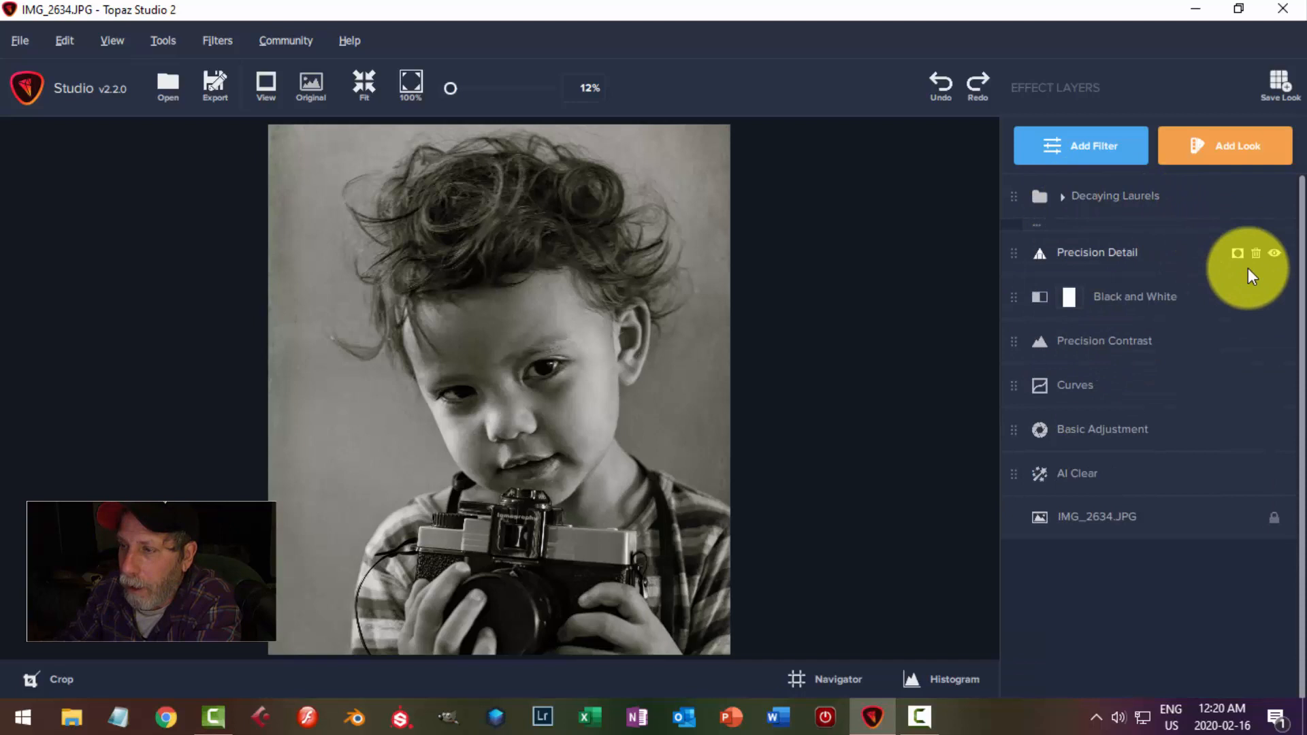
- Add a circular Focal Blur filter and move its focus centre up to between the child's eyes
left_click(1070, 158)
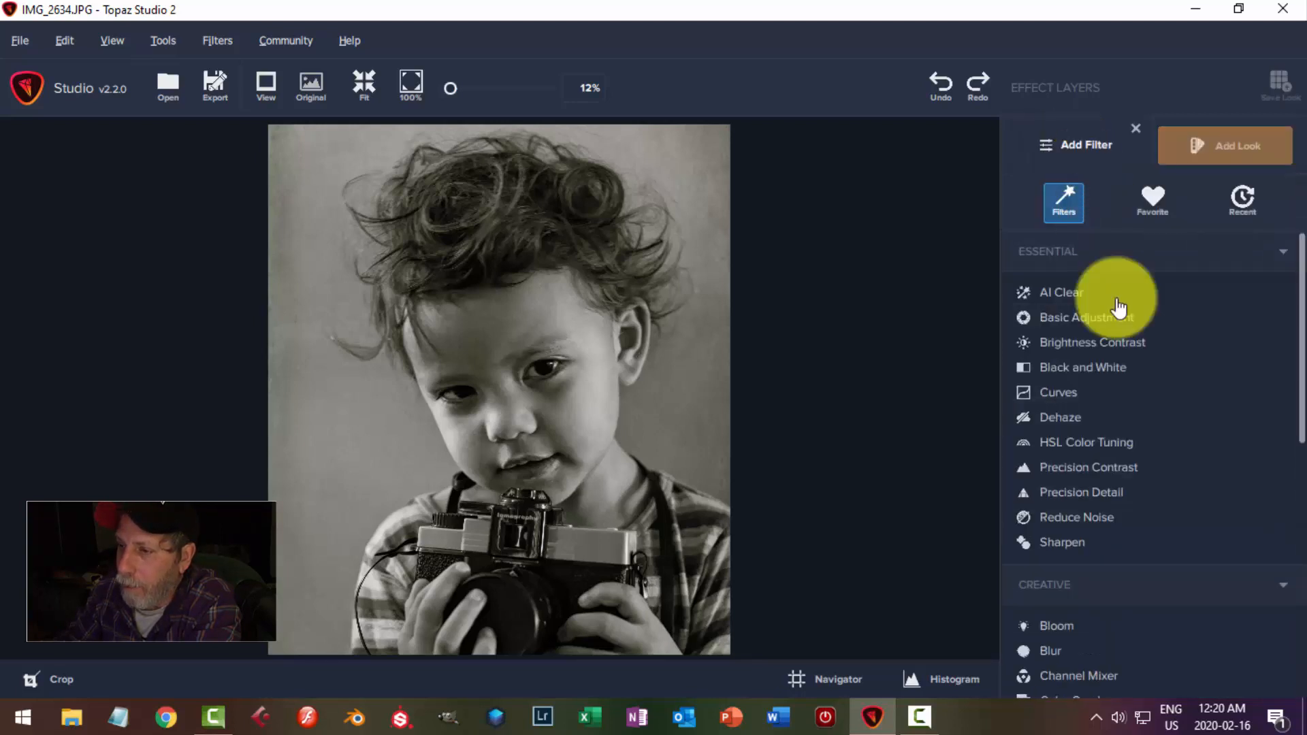
scroll(1161, 467, "down", 5)
scroll(1161, 461, "down", 3)
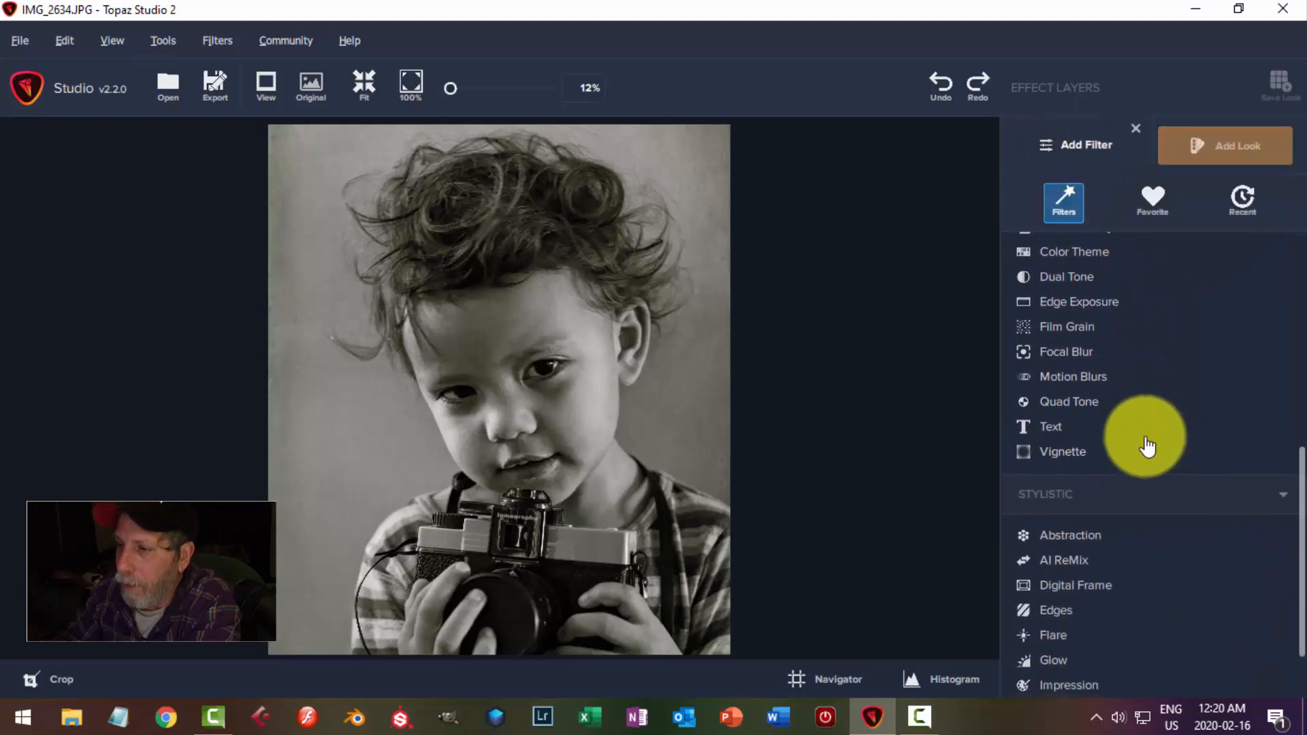
left_click(1065, 350)
left_click(1033, 354)
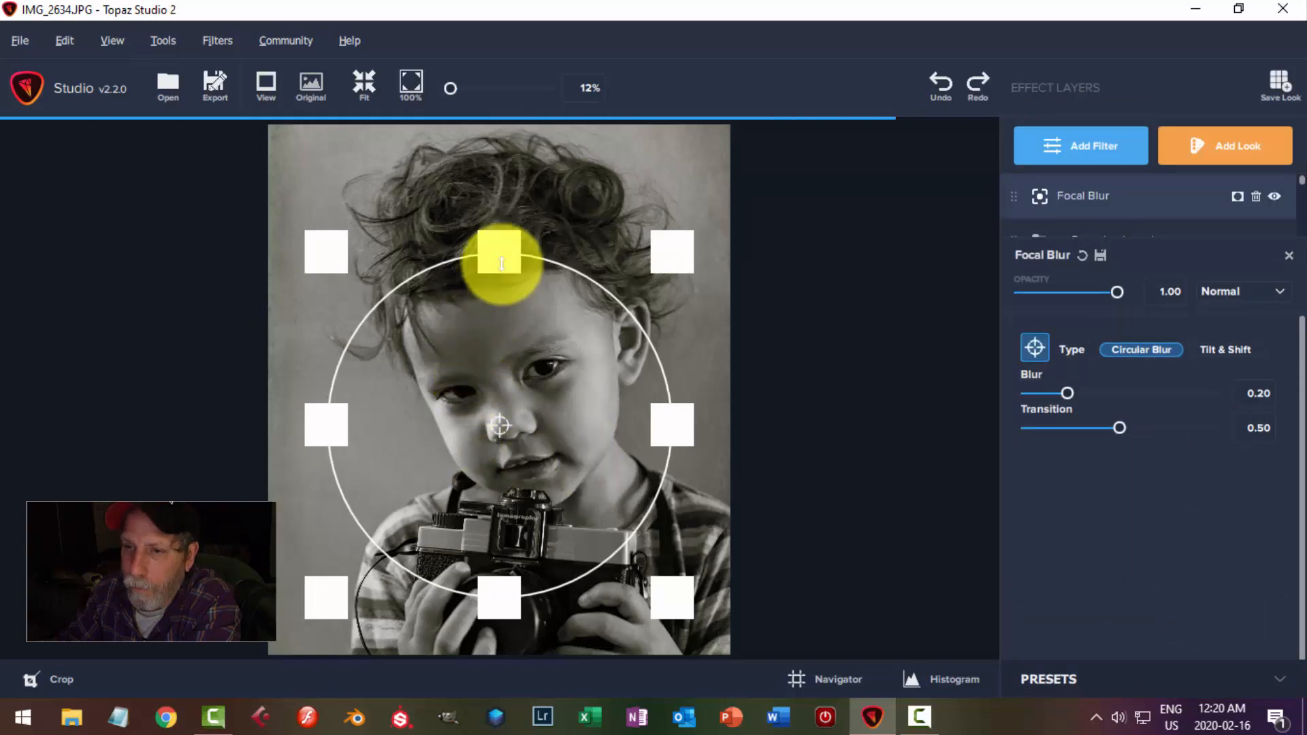
left_click_drag(522, 404, 528, 374)
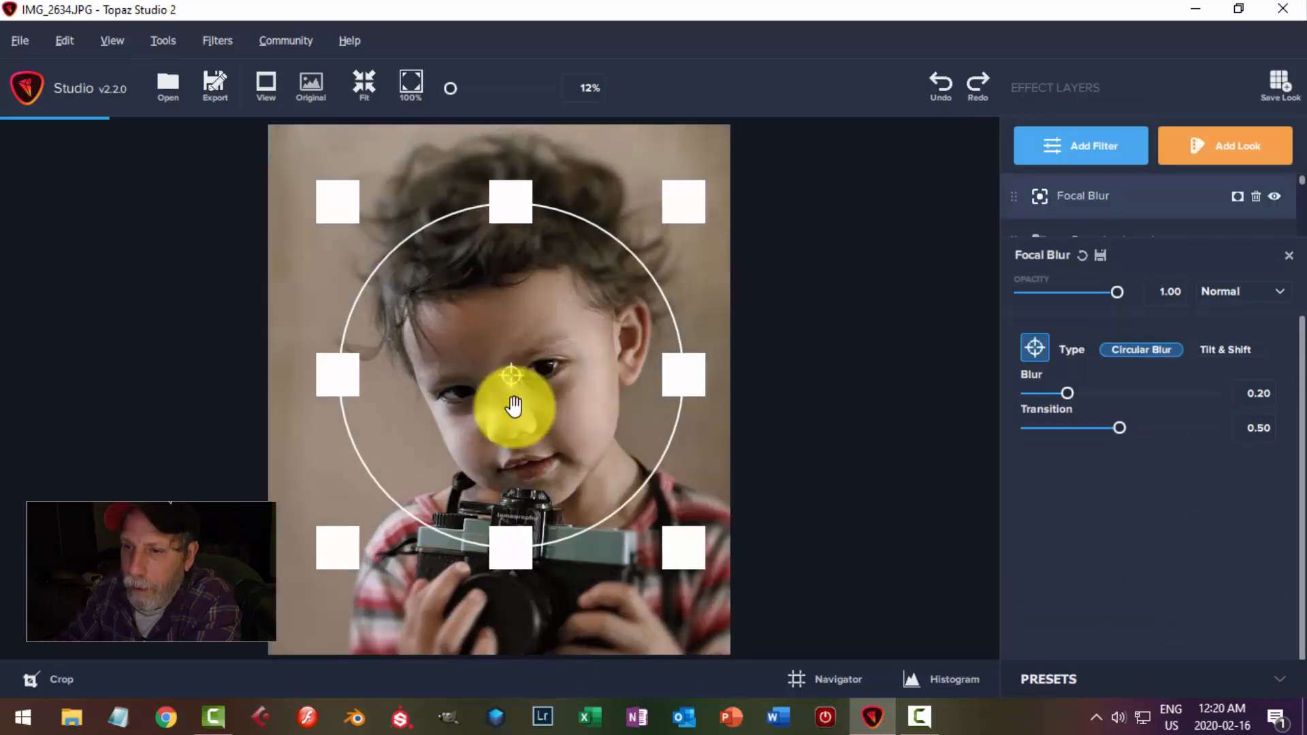
- Stretch the circular focal blur area vertically into an ellipse around the child's head and camera, and set Blur to 0.07
left_click_drag(517, 578, 521, 627)
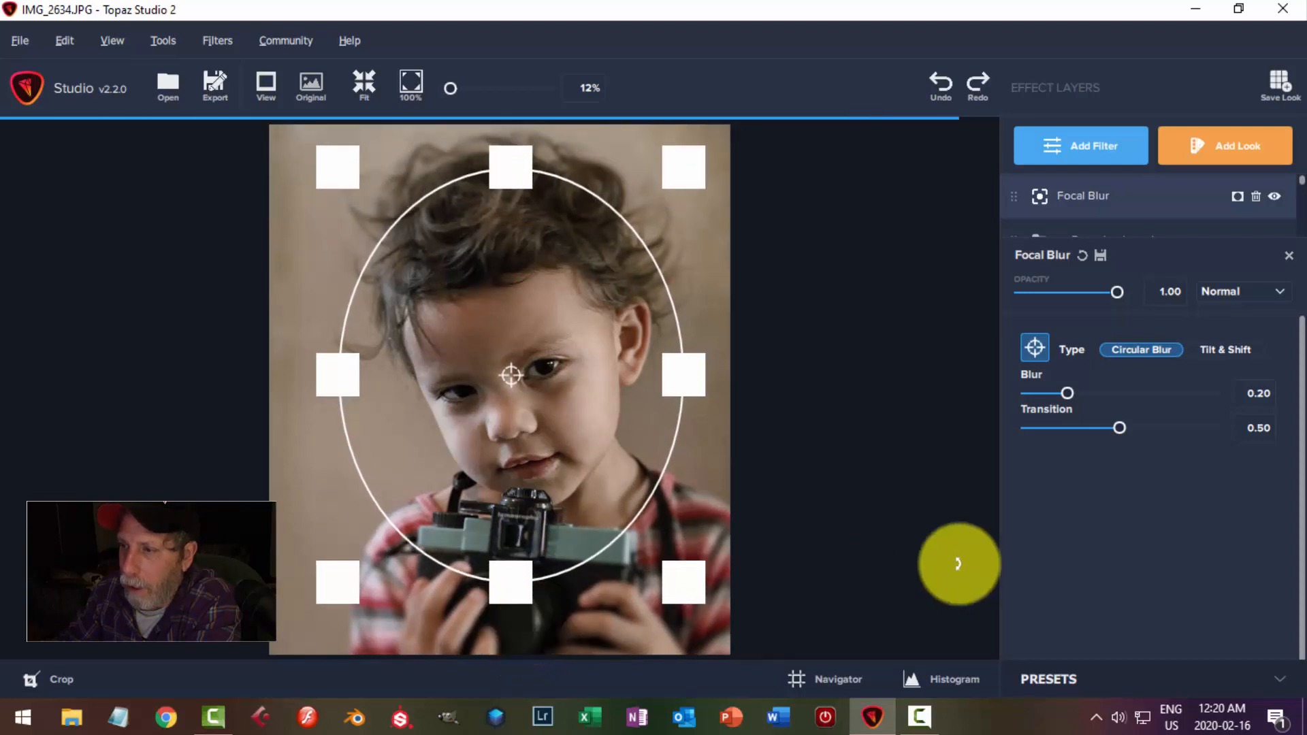
left_click_drag(1064, 392, 1045, 393)
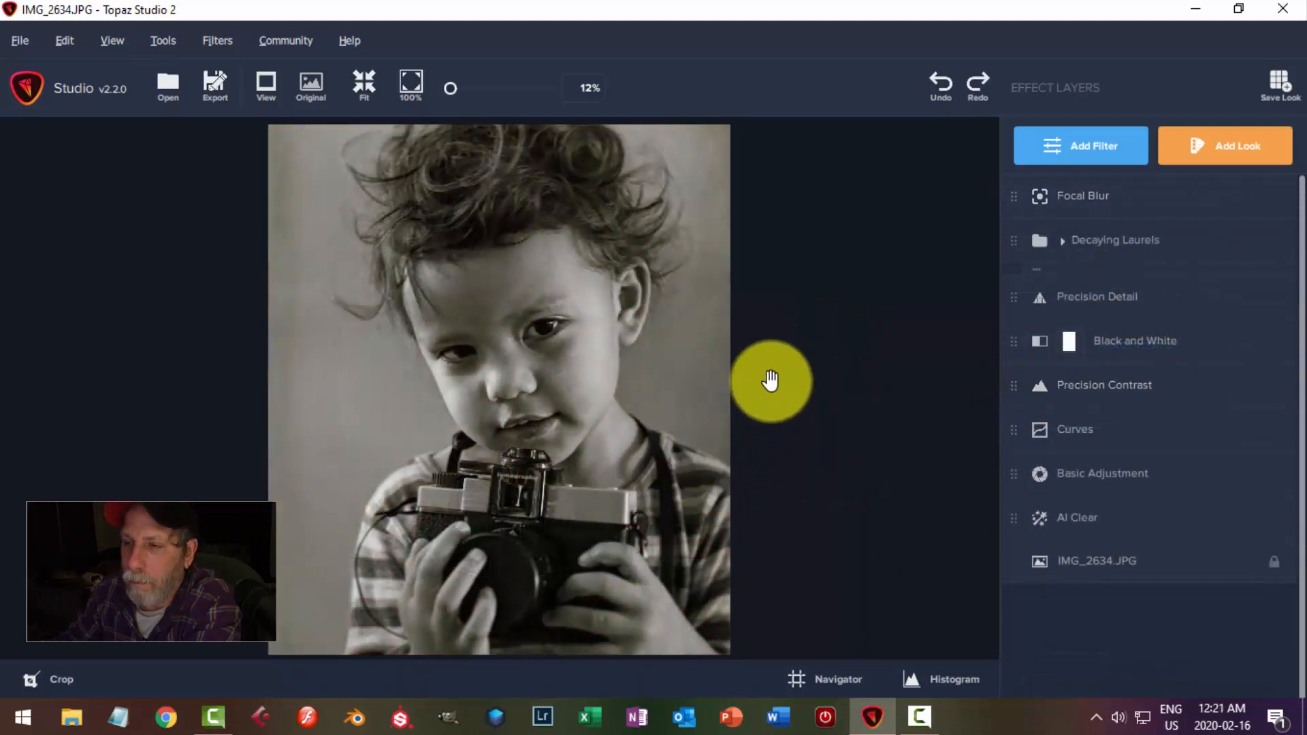
- Examine the blurred portrait up close and in full, checking the face, camera and hands
scroll(779, 473, "up", 1)
scroll(783, 472, "up", 1)
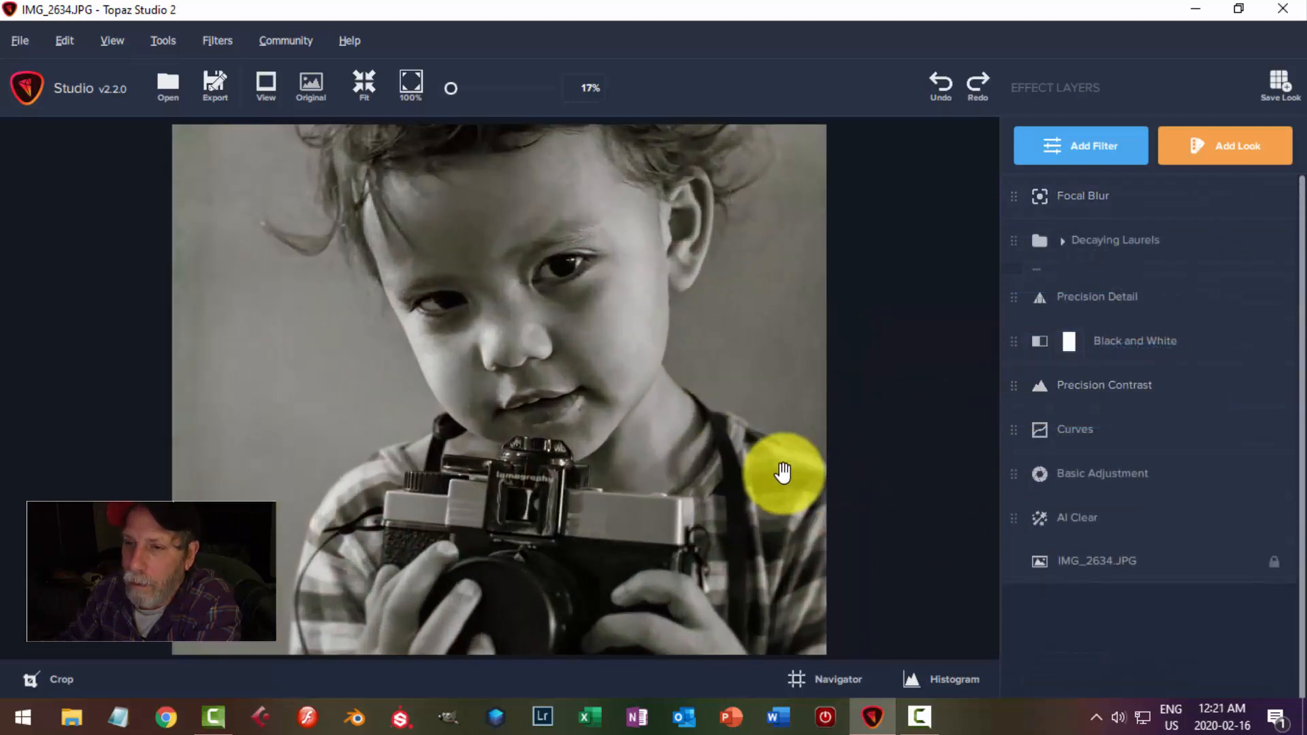
scroll(783, 472, "down", 2)
scroll(783, 471, "down", 1)
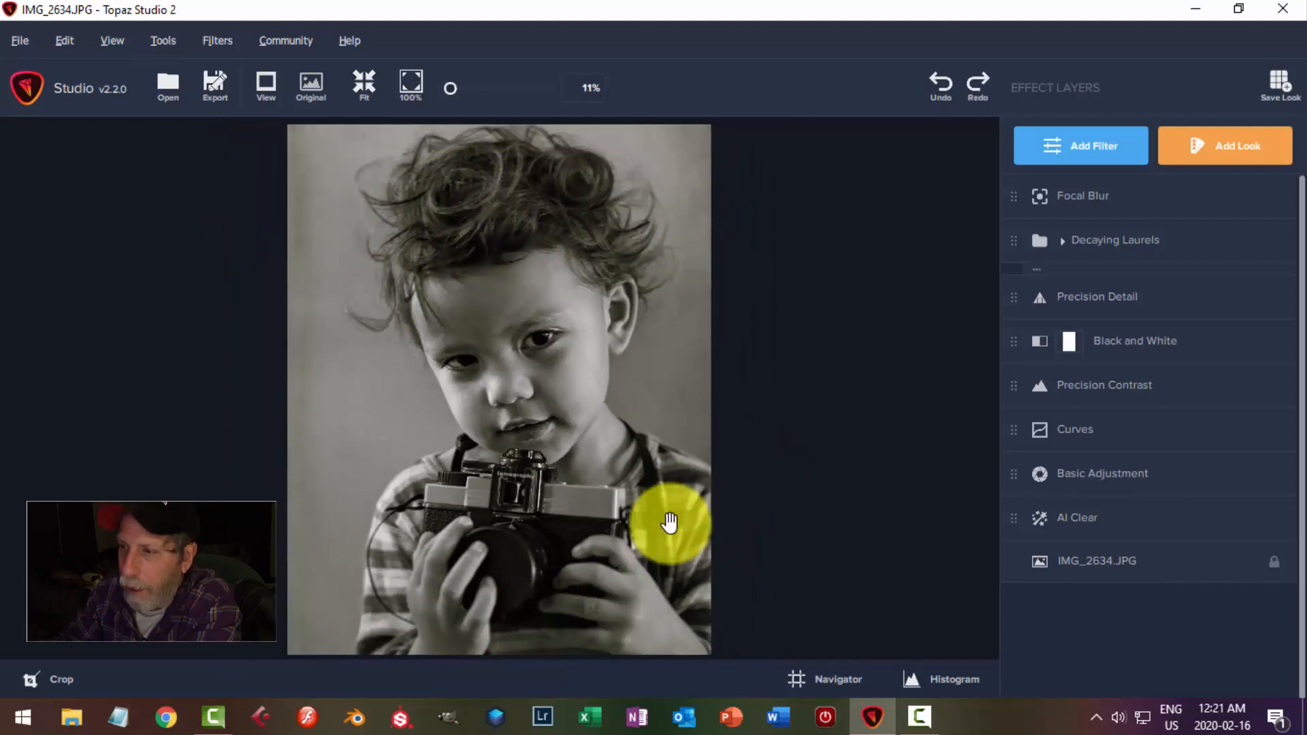
scroll(542, 458, "up", 3)
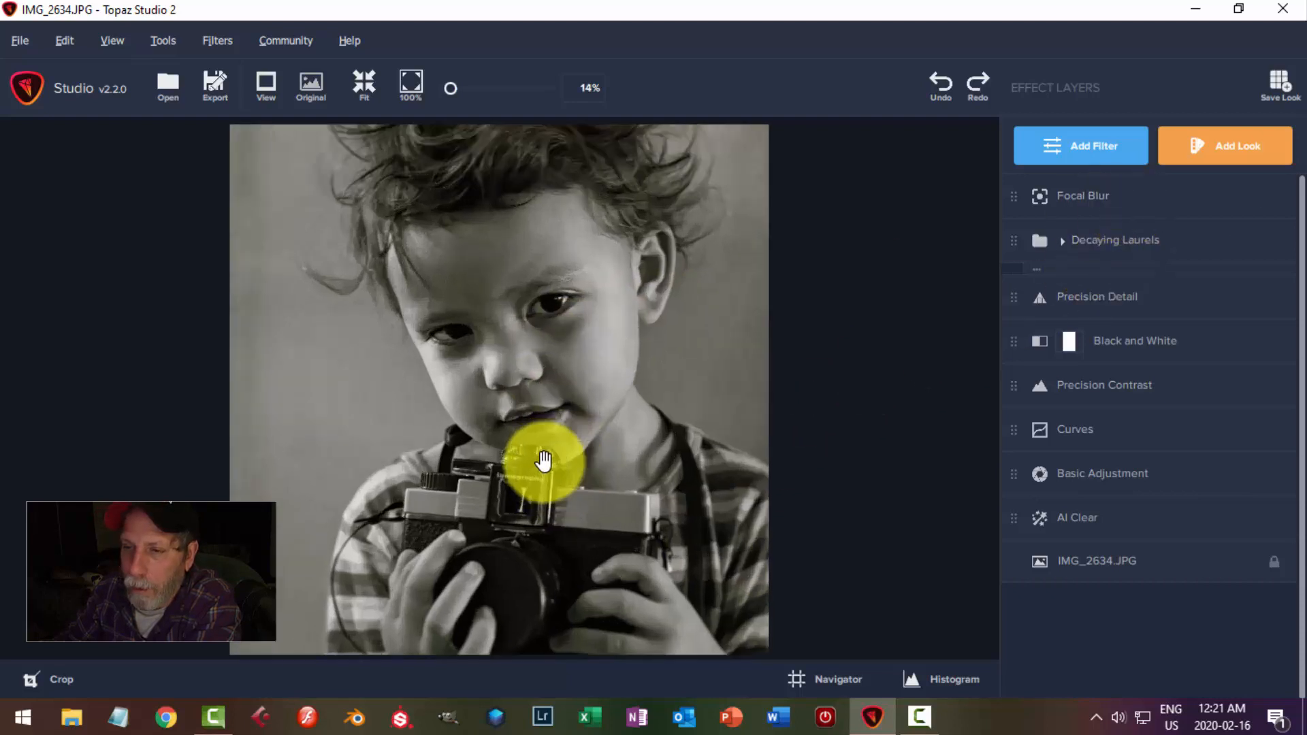
scroll(519, 438, "down", 3)
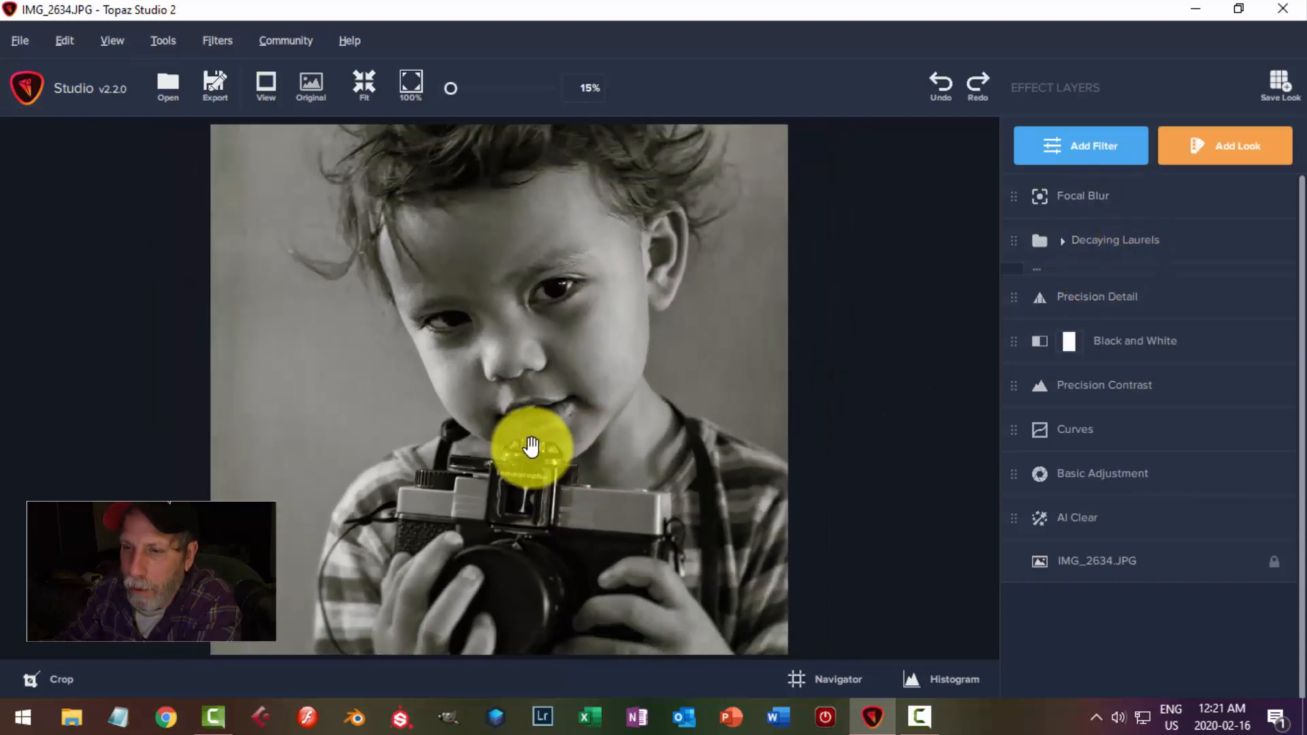
scroll(757, 438, "down", 3)
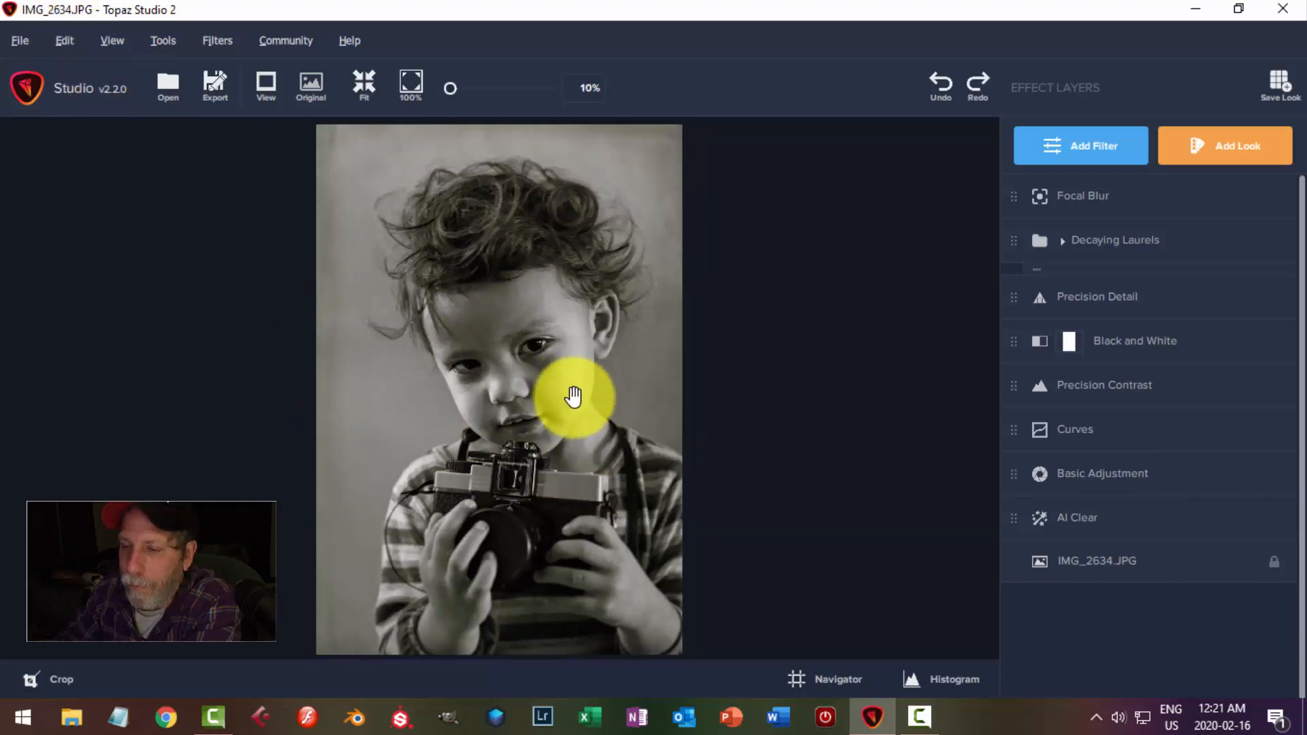
- Reopen the Focal Blur filter and enlarge its focus area into a tall ellipse covering the child's hair, face and camera
left_click(1097, 202)
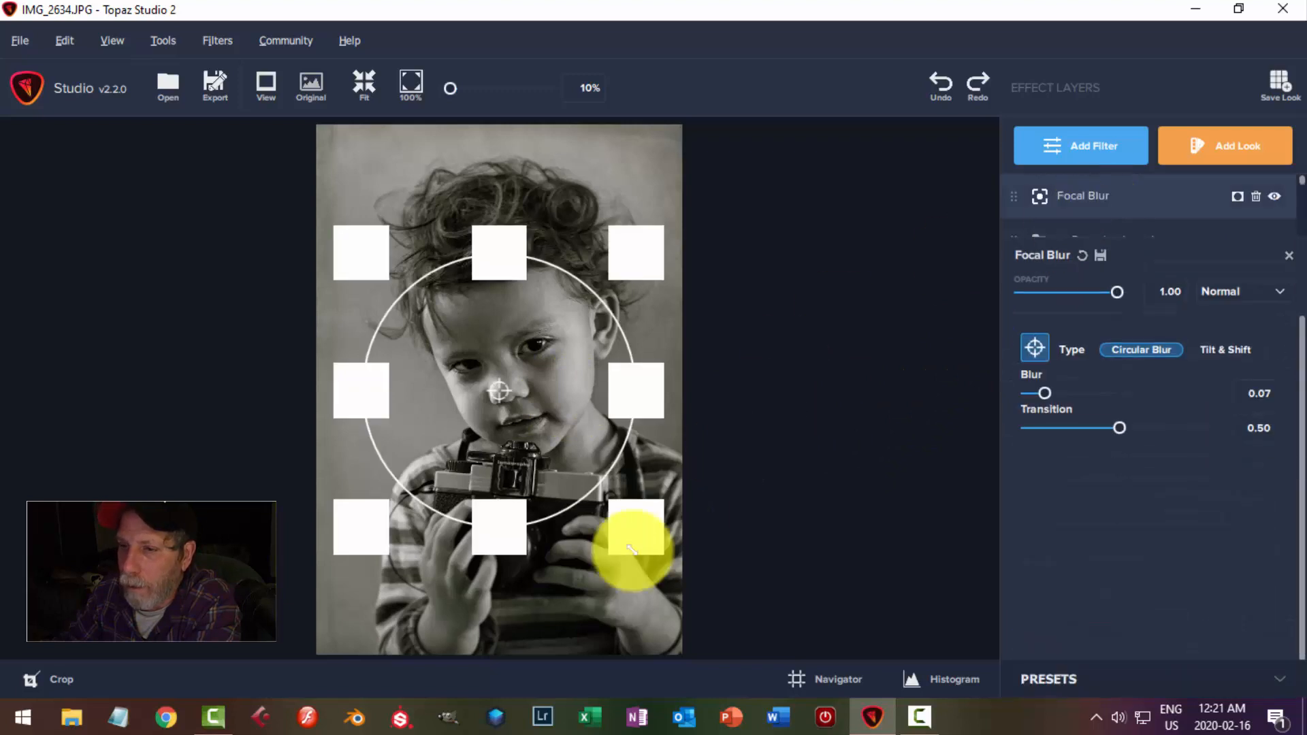
left_click_drag(501, 549, 491, 595)
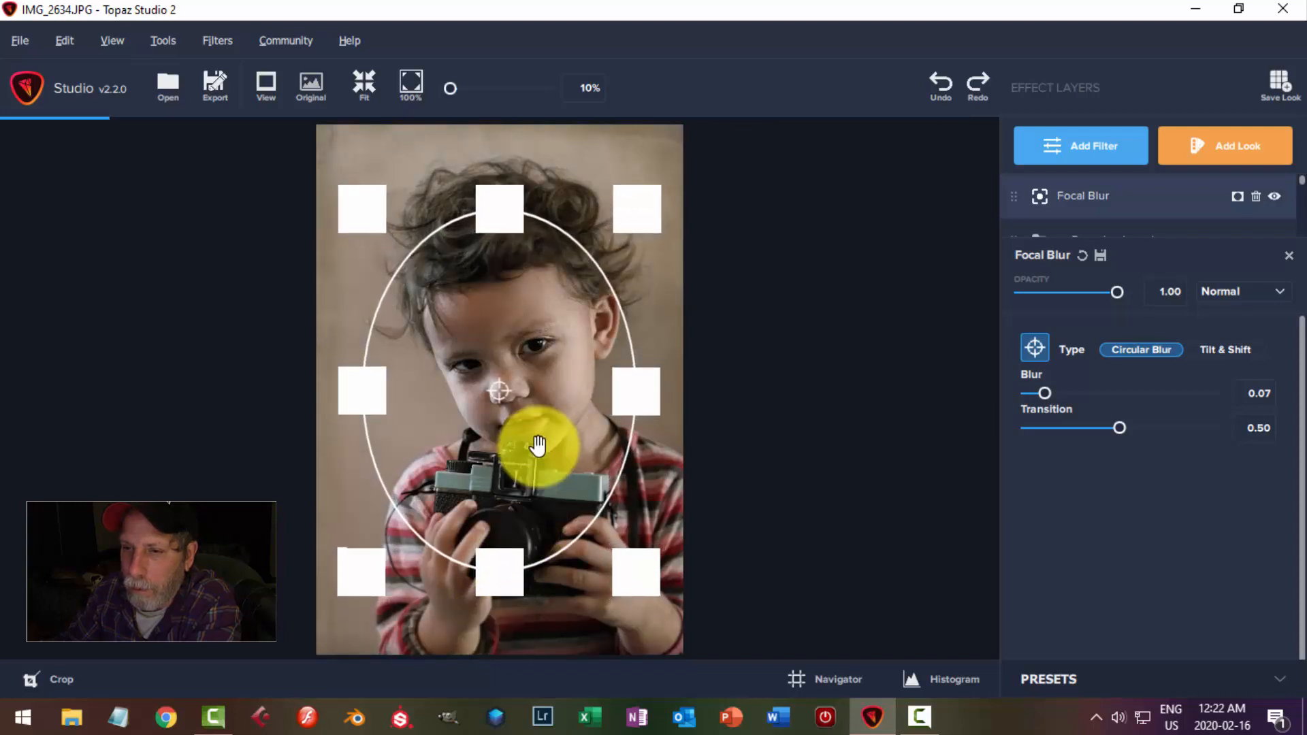
mouse_move(536, 467)
left_mouse_down()
mouse_move(550, 518)
mouse_move(539, 473)
left_mouse_up()
left_click_drag(623, 567, 656, 622)
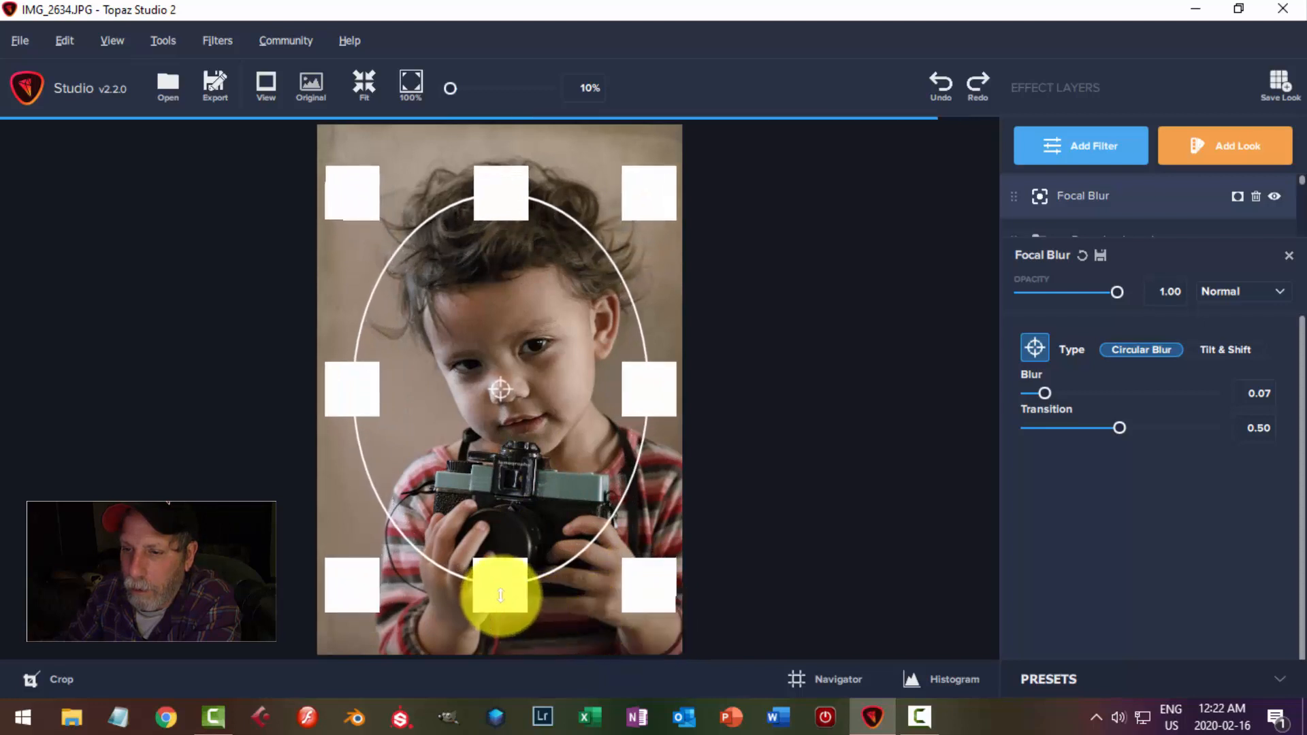
left_click_drag(499, 595, 504, 607)
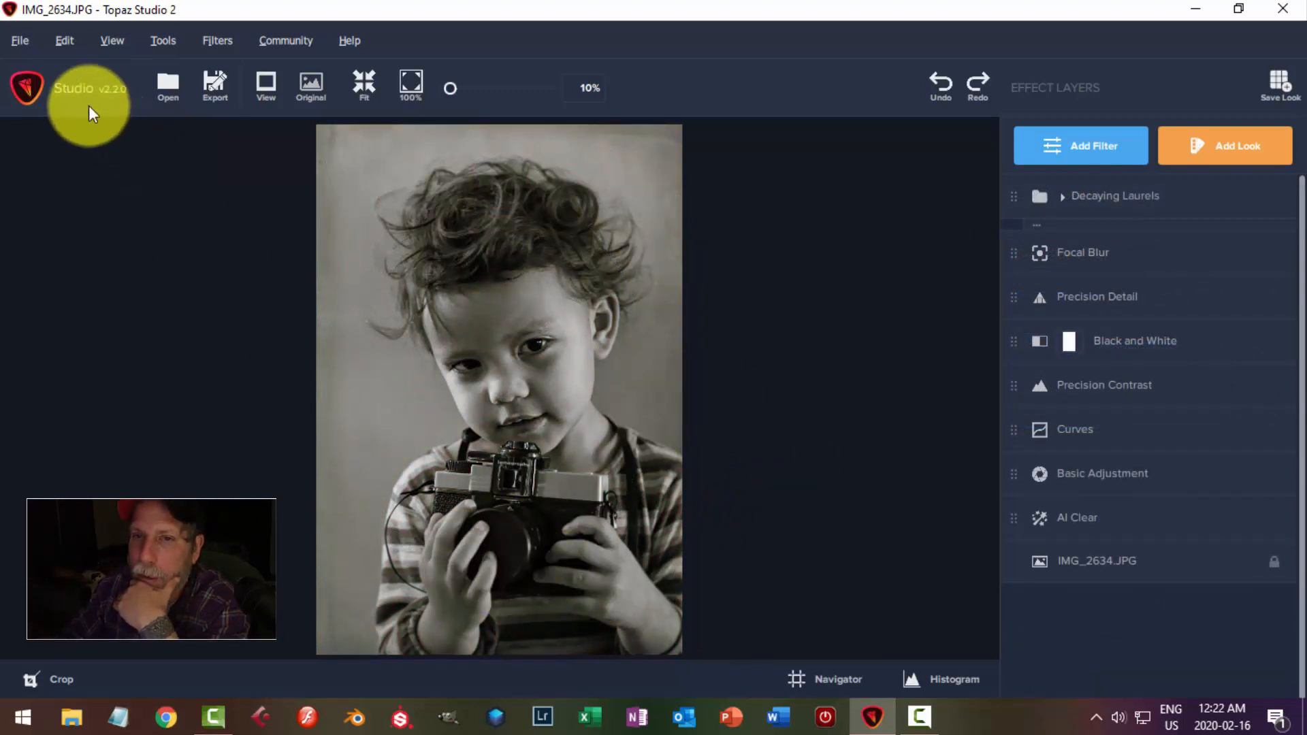
- Resize the image to a width of 3000 pixels, keeping the aspect ratio
left_click(67, 43)
left_click(75, 125)
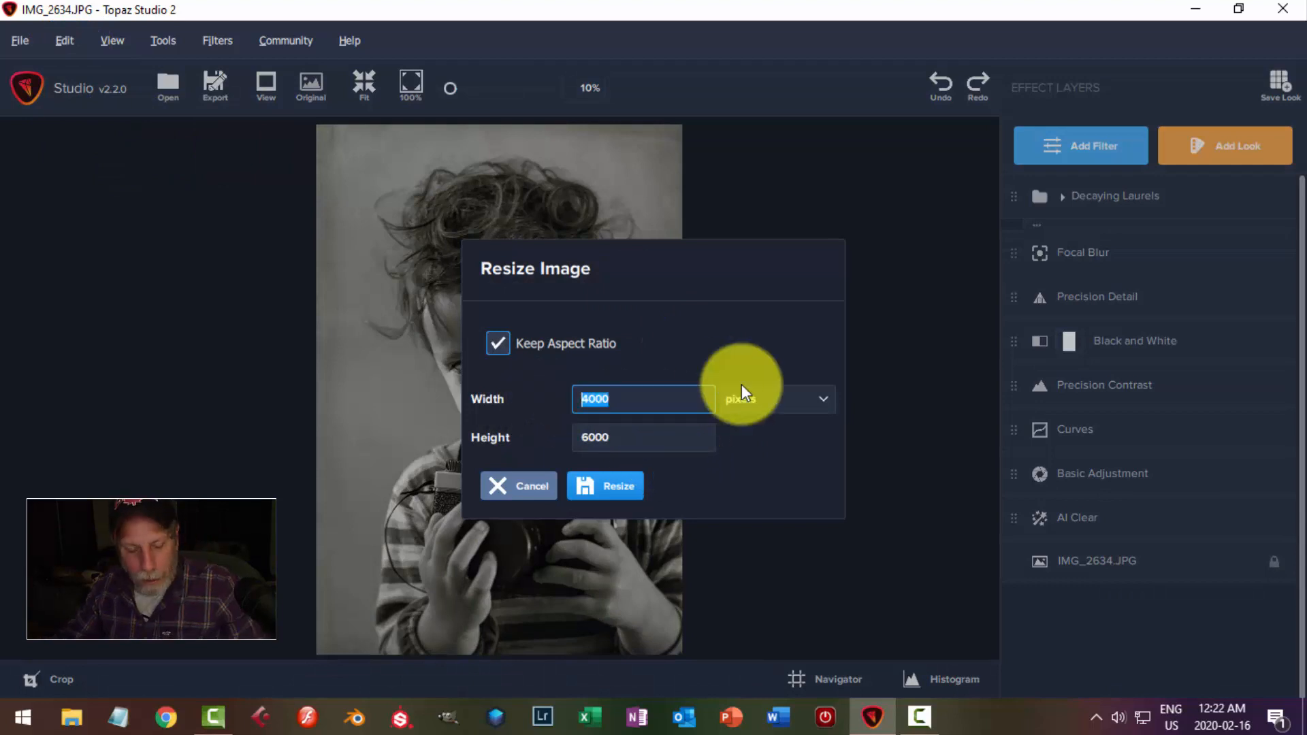
type("3")
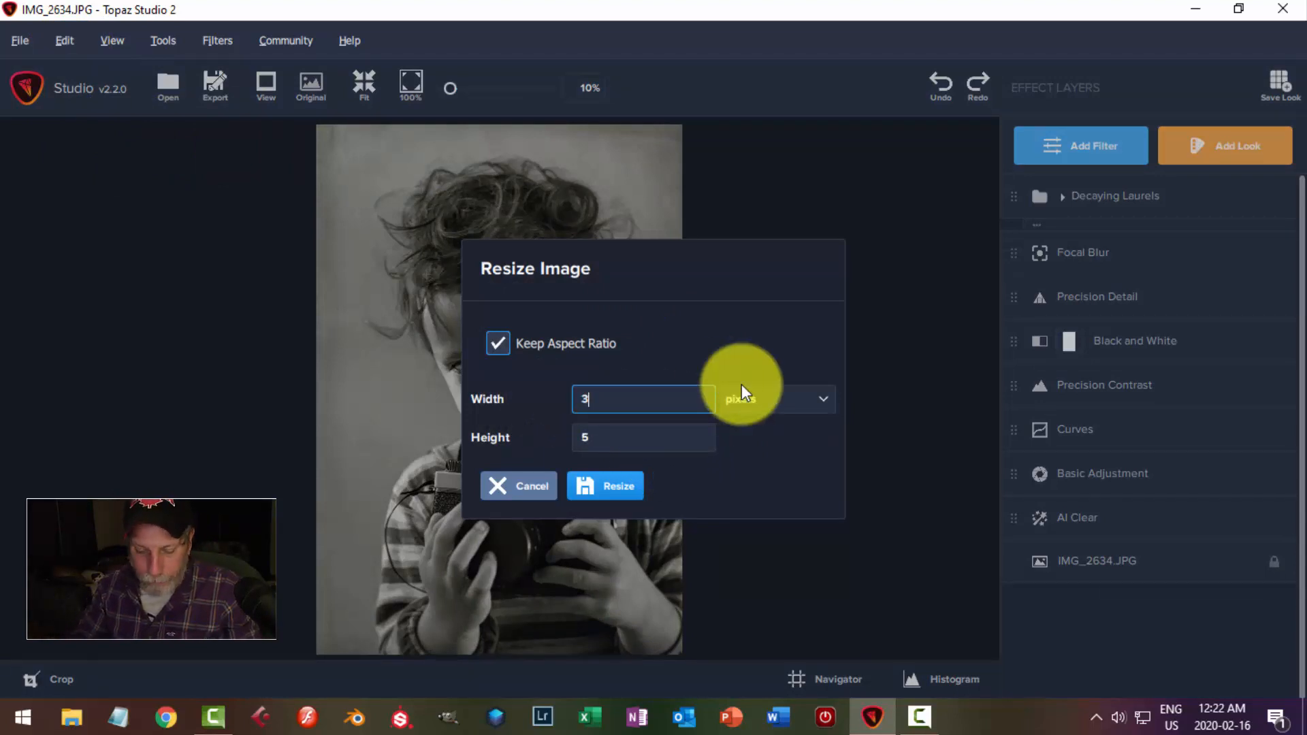
type("000")
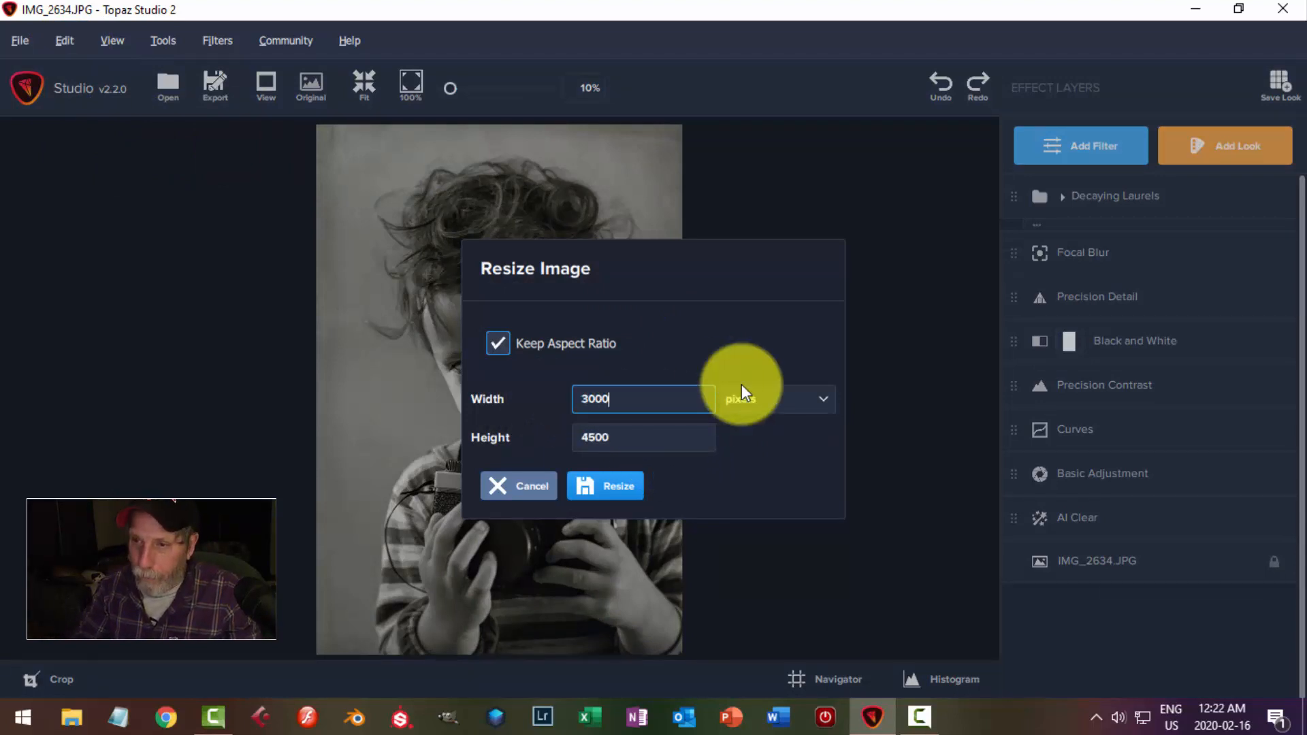
left_click(643, 493)
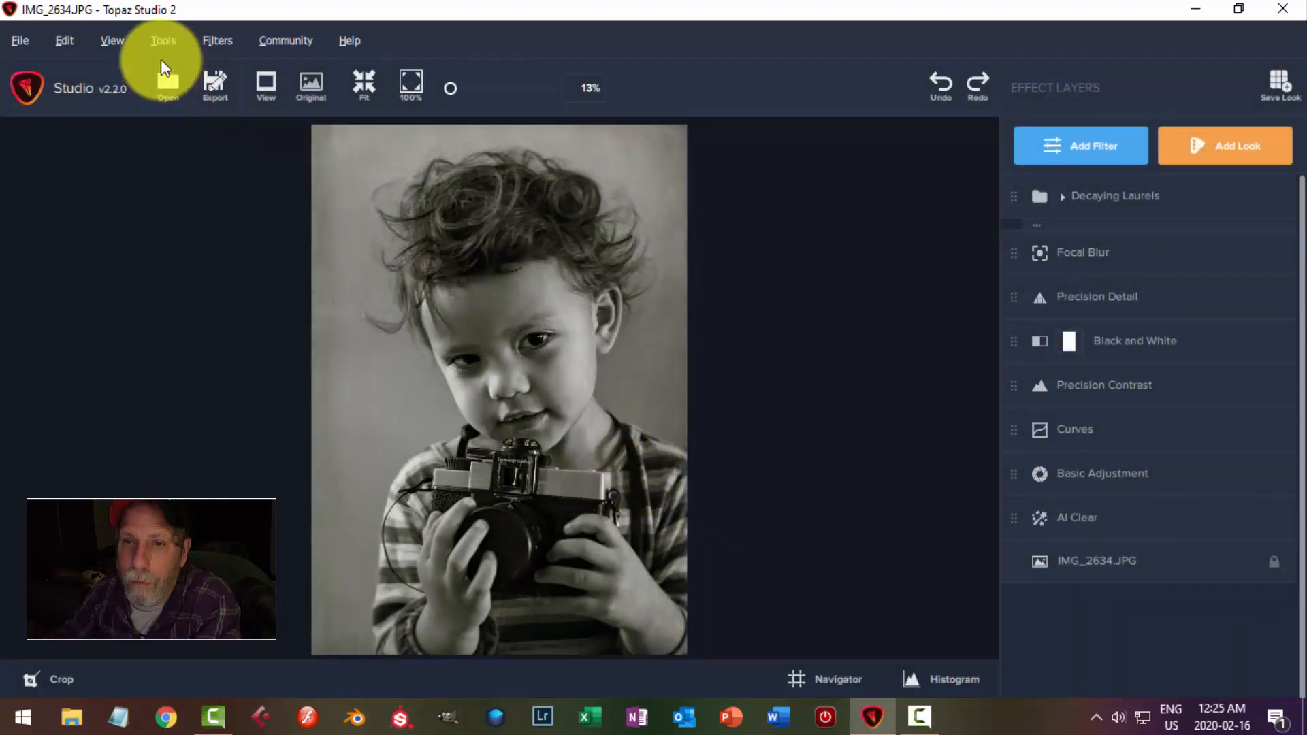
- Compare the edited portrait with the original in Split Horizontal view, moving the divider towards the image's left edge, and return to Single View
left_click(120, 27)
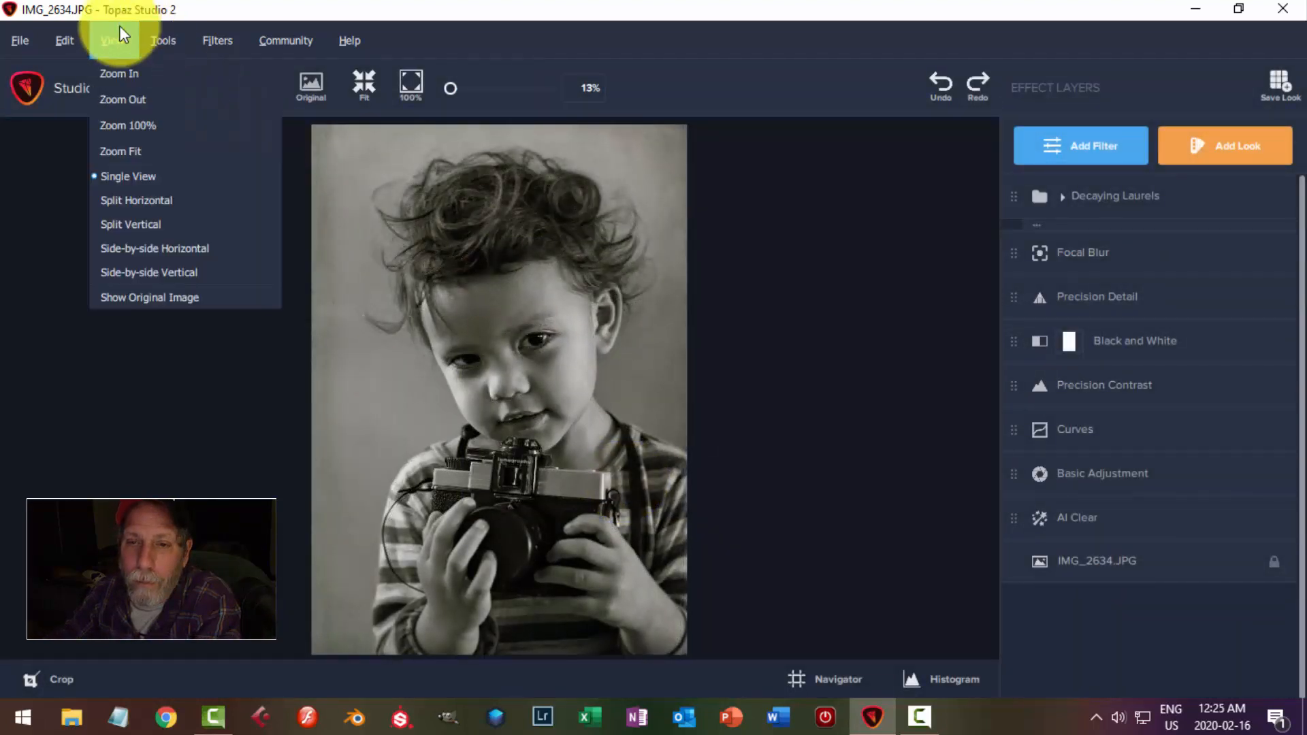
left_click(141, 205)
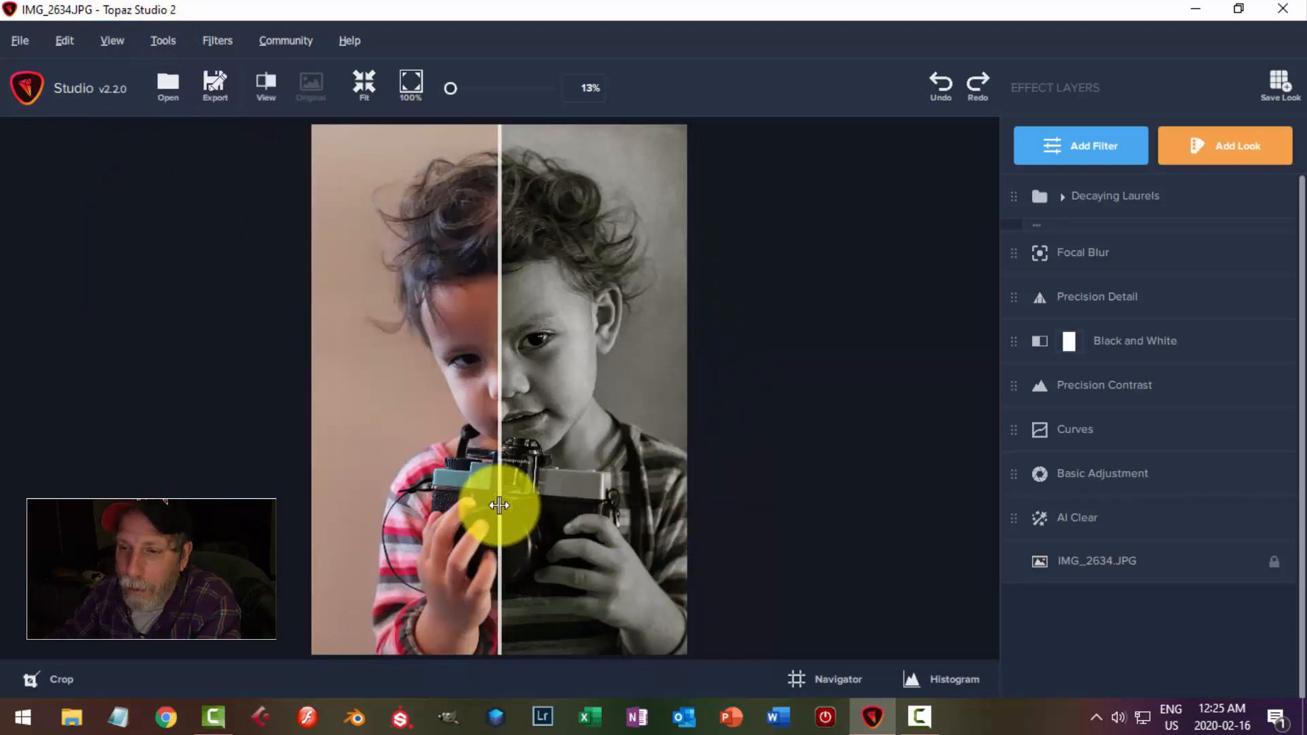
left_click_drag(500, 505, 365, 521)
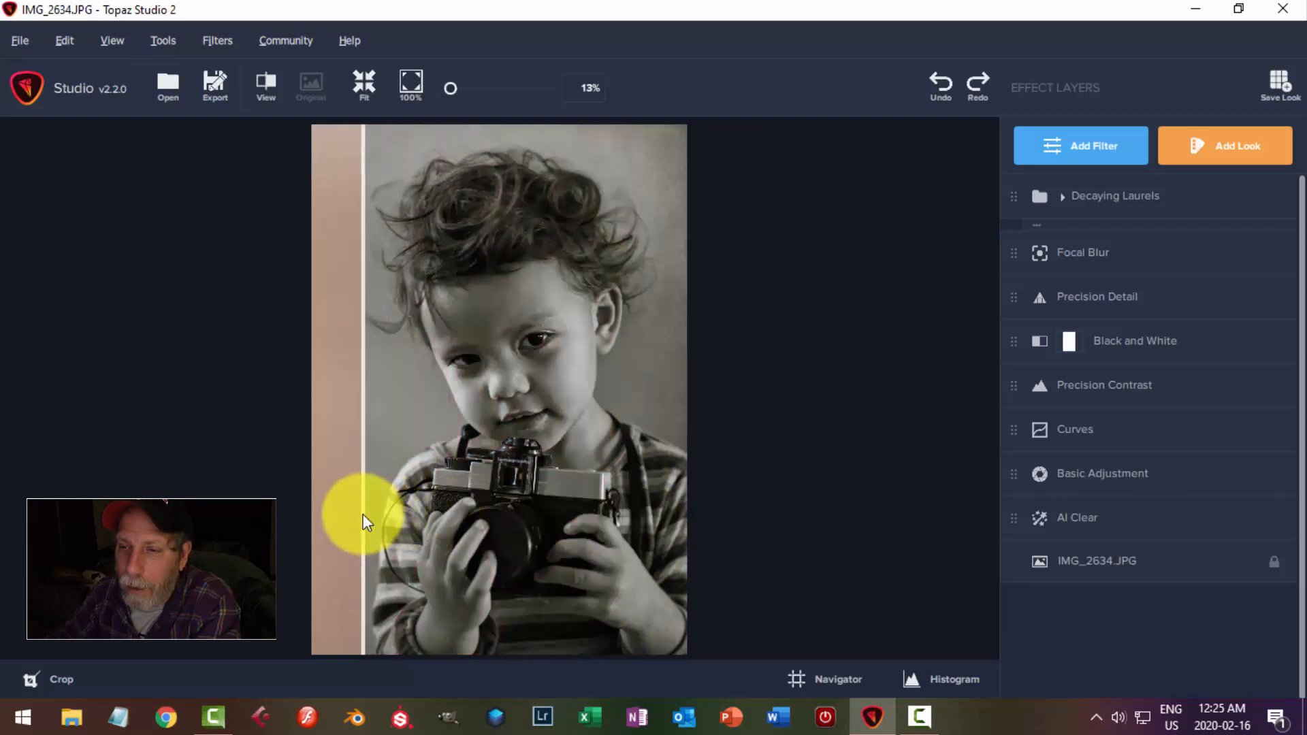
left_click(266, 83)
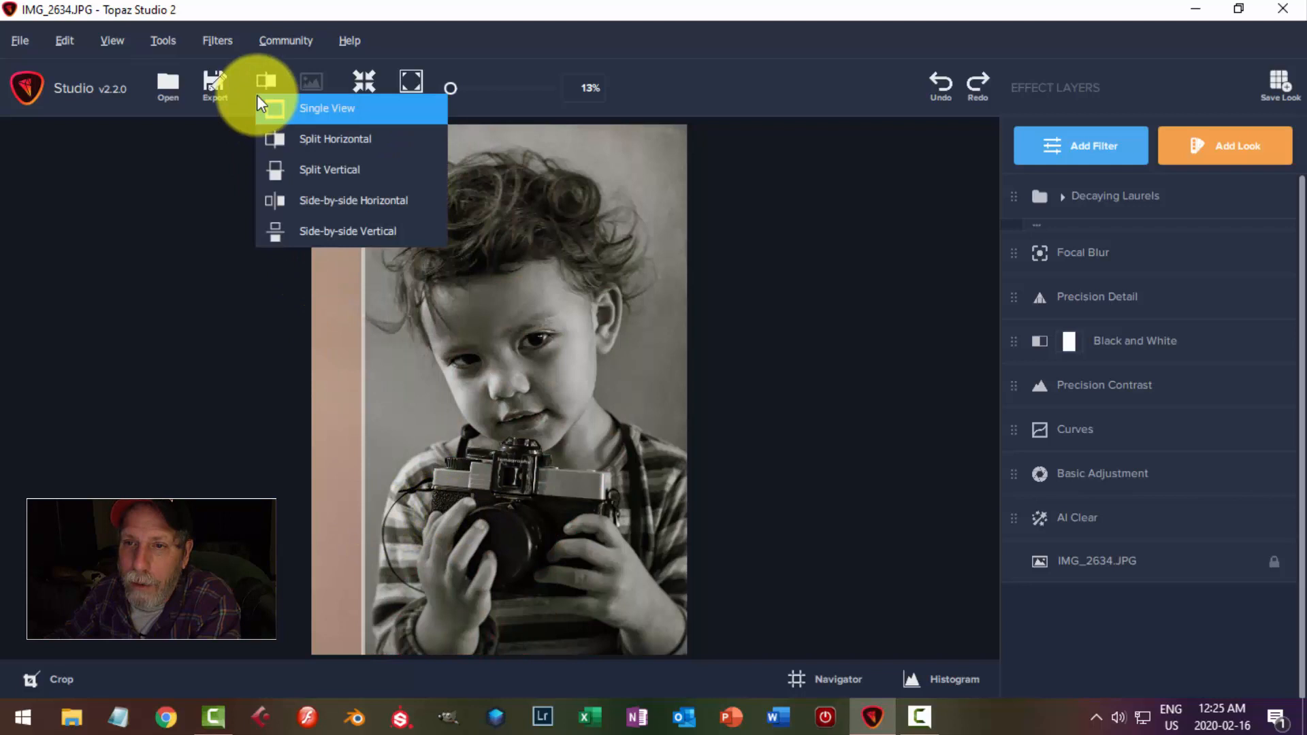
left_click(308, 109)
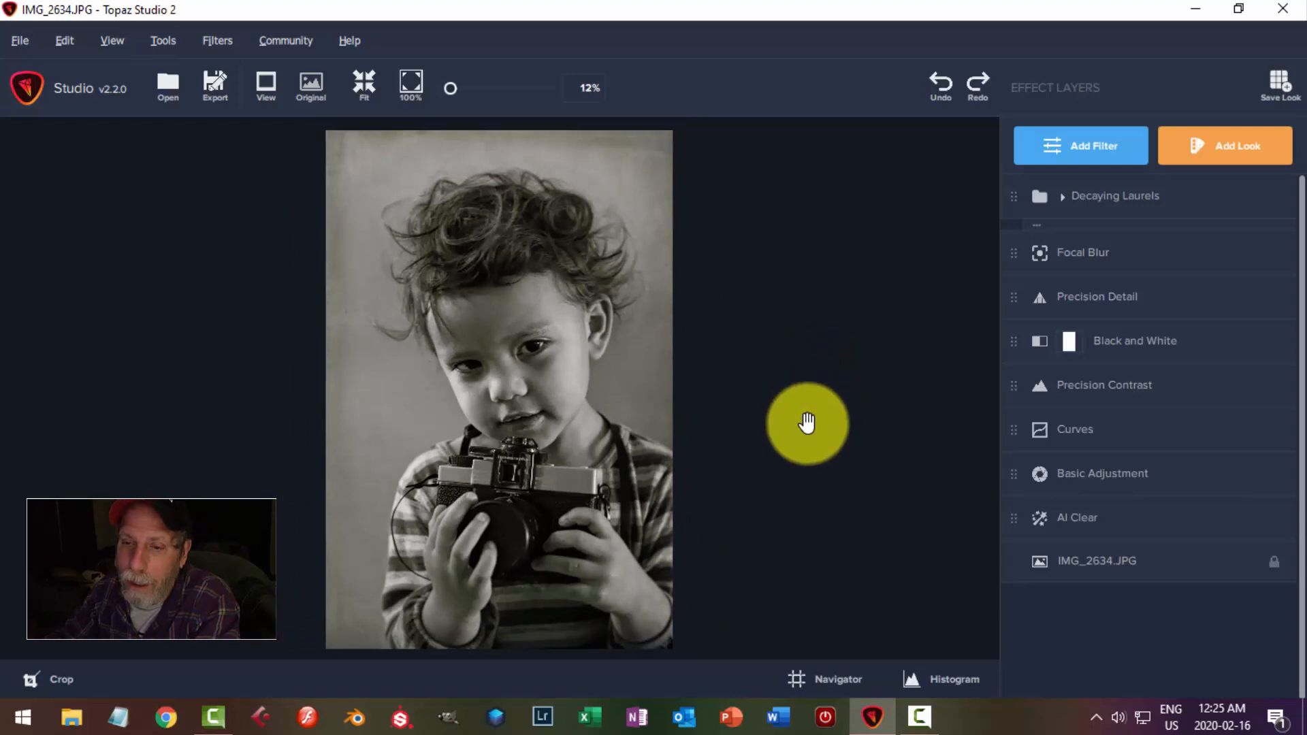
scroll(816, 422, "up", 2)
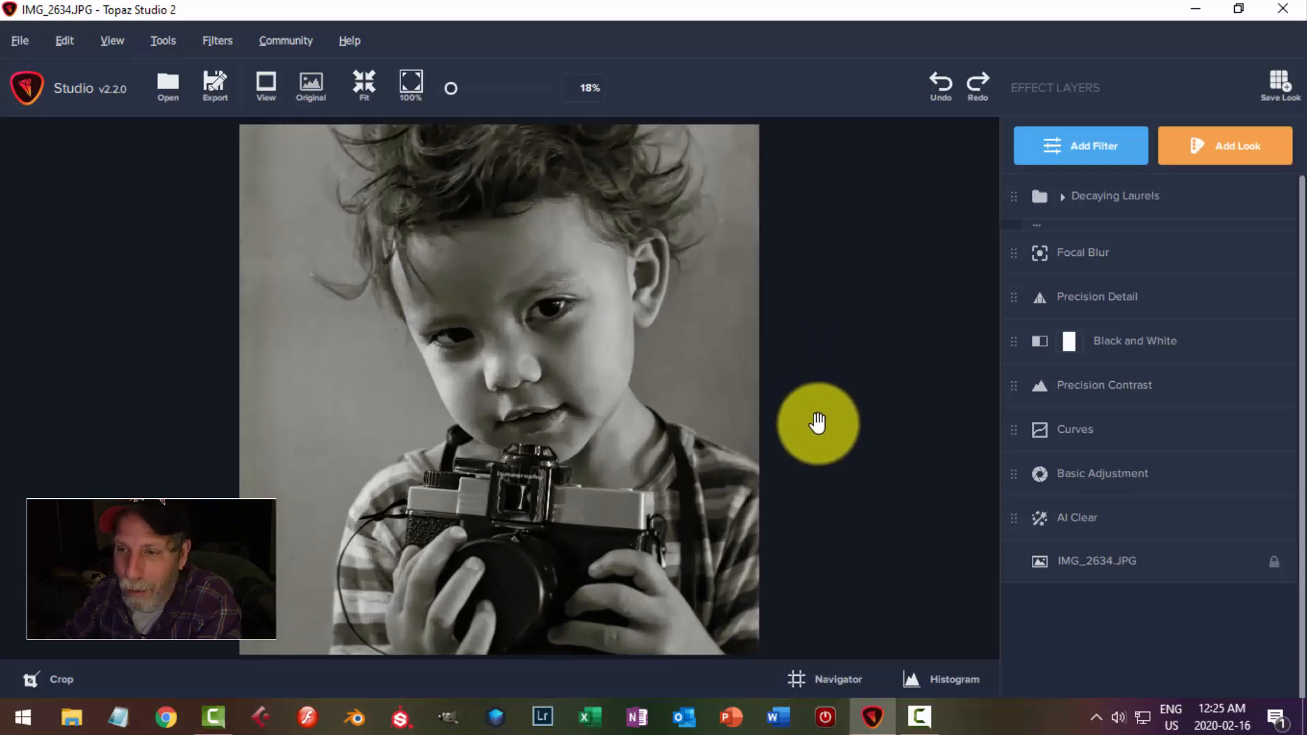